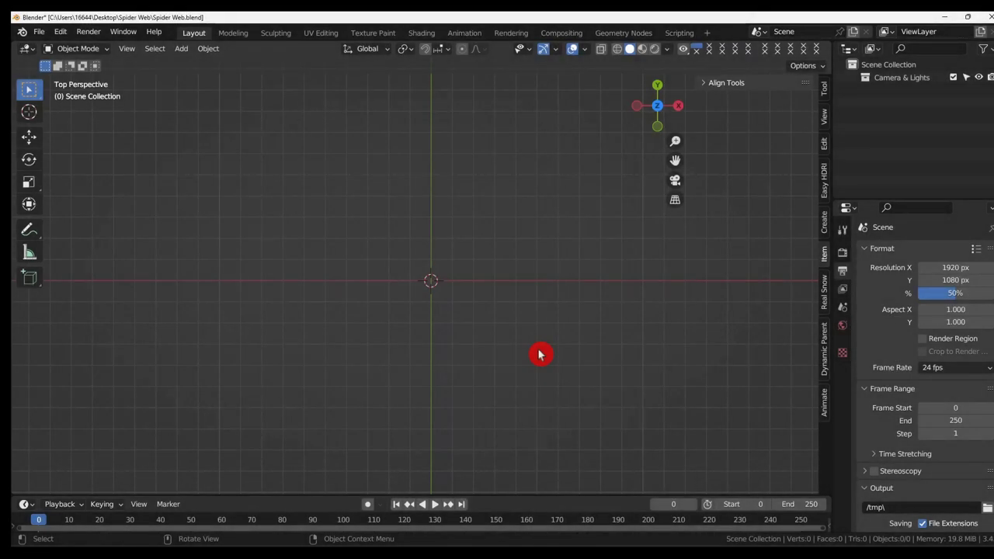
Step: Add a 32-vertex, 1 m mesh circle at the origin
scroll(412, 228, "up", 1)
scroll(455, 302, "up", 1)
scroll(446, 298, "down", 2)
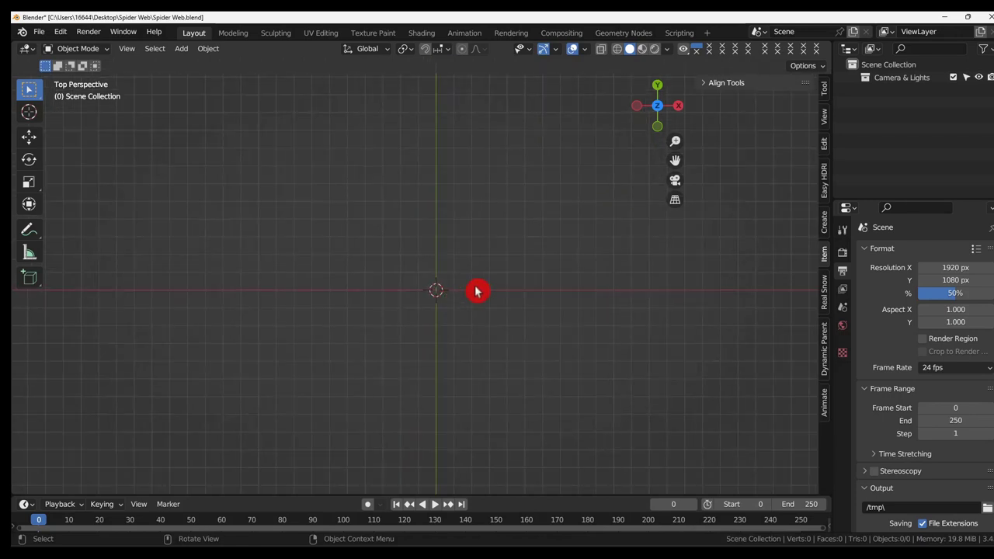
key("shift+a")
mouse_move(479, 282)
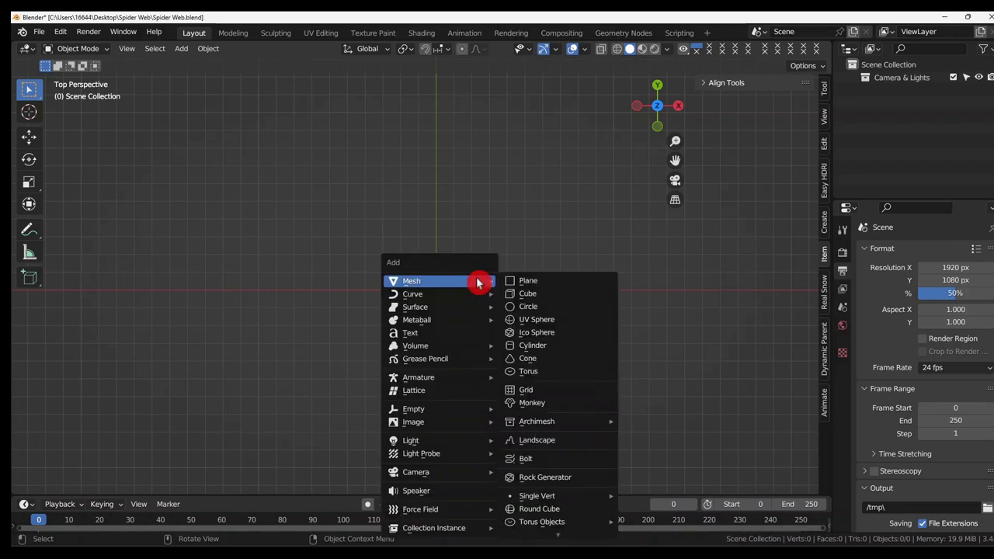
left_click(528, 307)
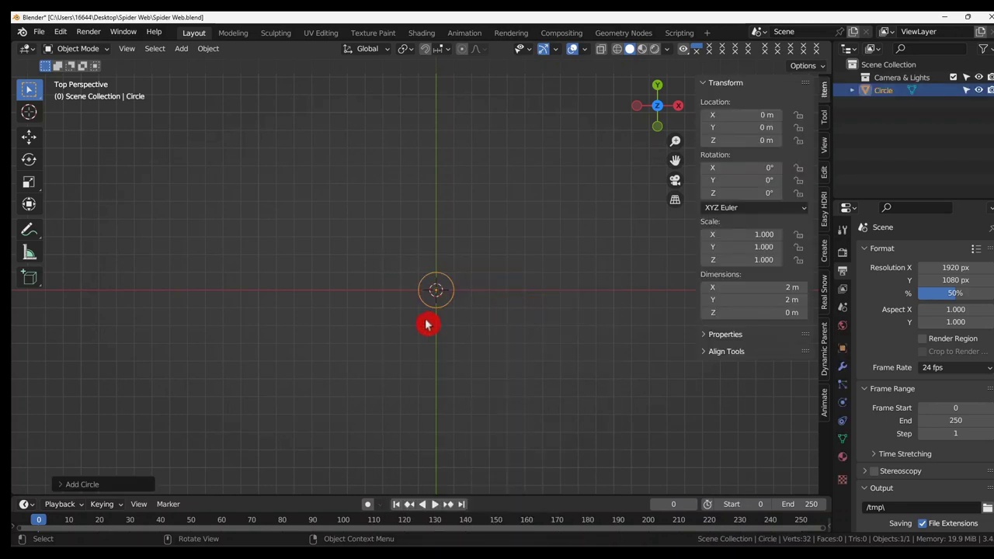
Step: Set the new circle's Fill Type to N-Gon so it becomes one solid face
left_click(78, 485)
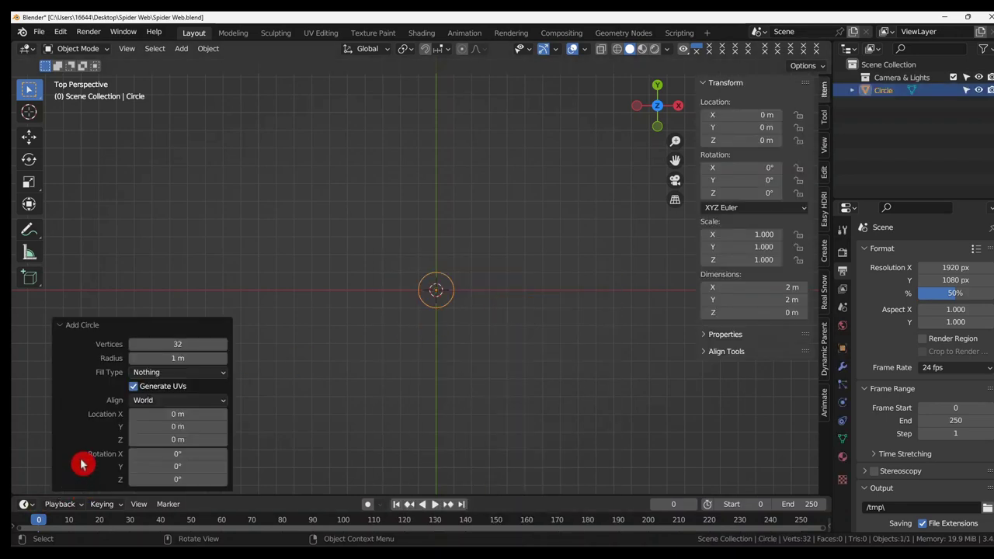
left_click(148, 374)
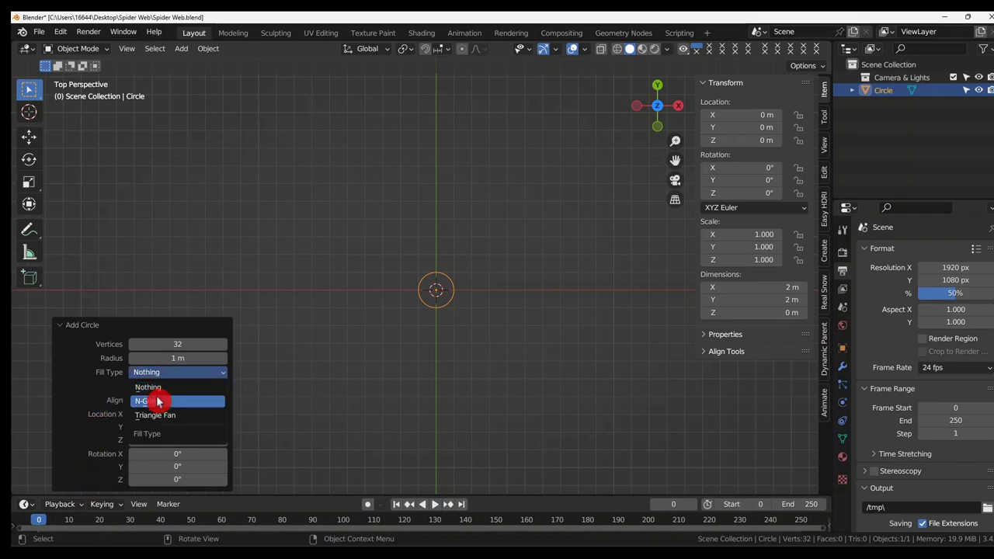
left_click(155, 400)
scroll(450, 288, "up", 8)
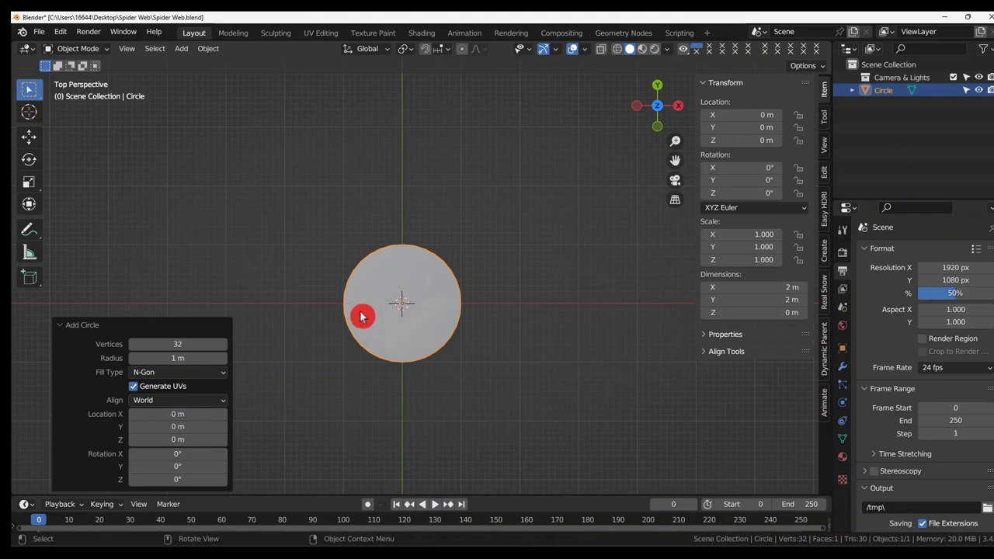
Step: In Edit Mode, inset the circle's face by 0.99 m to form radial spokes
key("Tab")
scroll(379, 310, "up", 3)
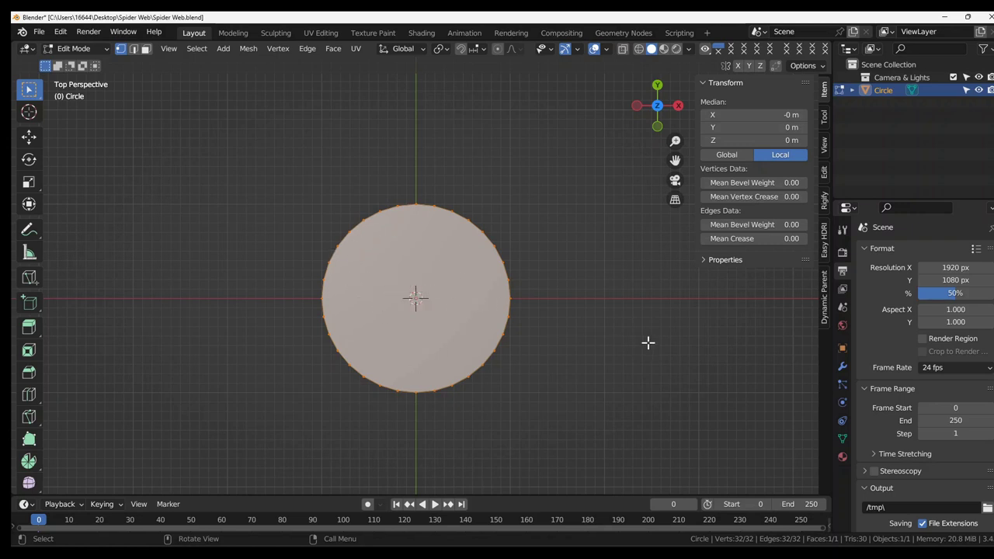
key("i")
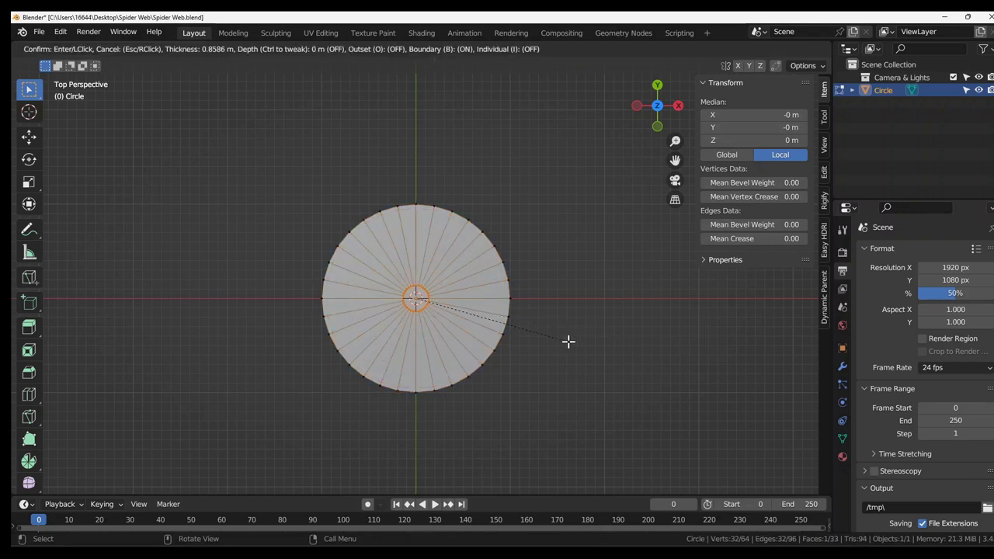
type("0.99")
key("Return")
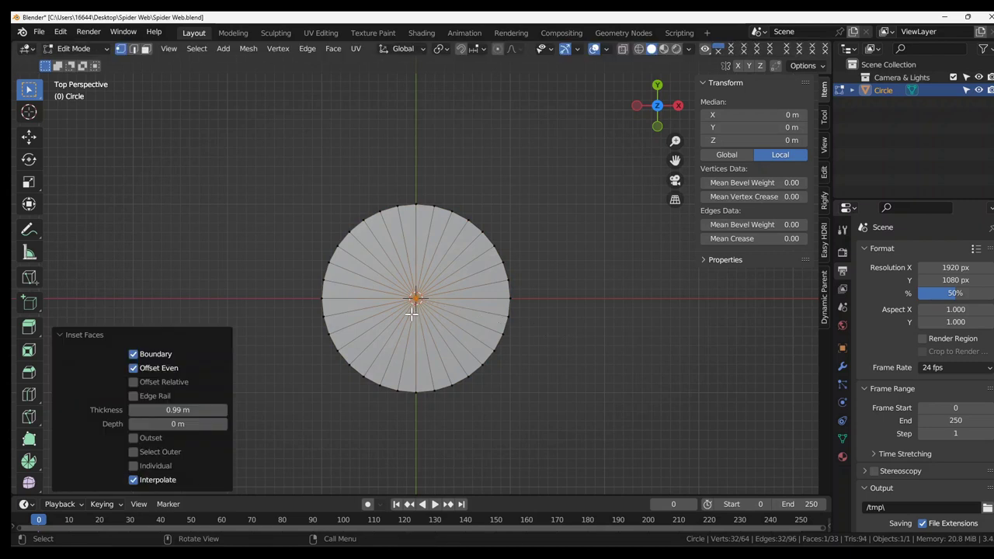
Step: Add 5 evenly spaced concentric loop cuts across the disc
key("ctrl")
key("ctrl+r")
type("5")
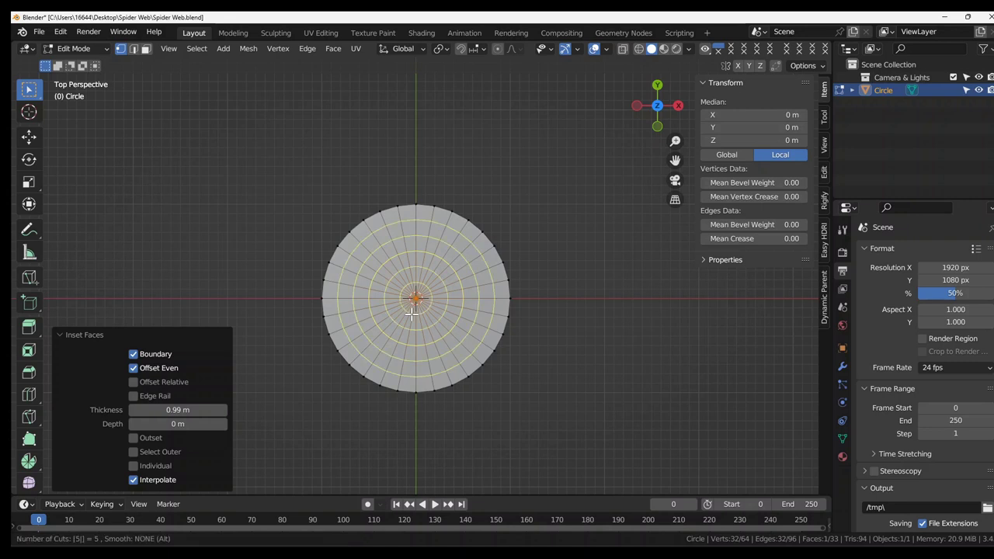
left_click(412, 313)
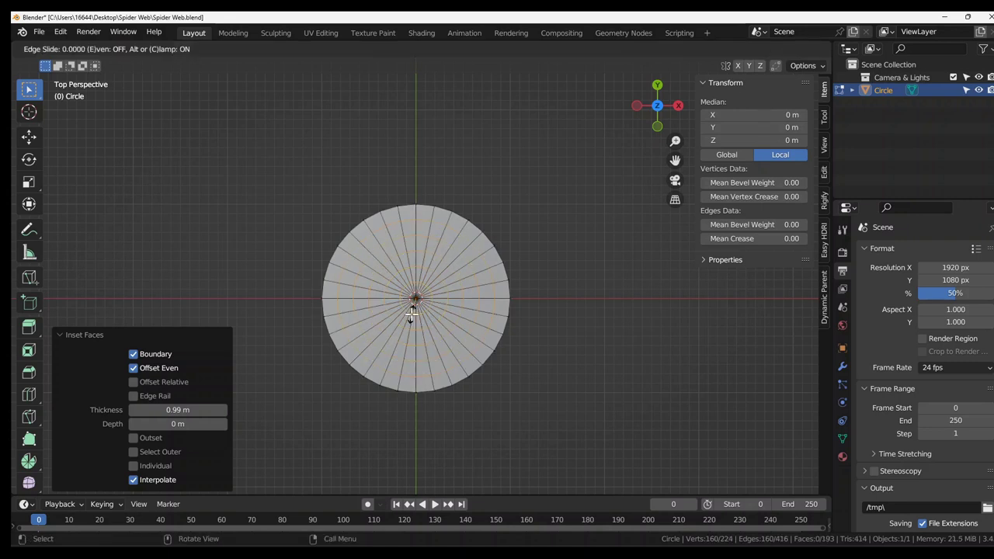
right_click(411, 313)
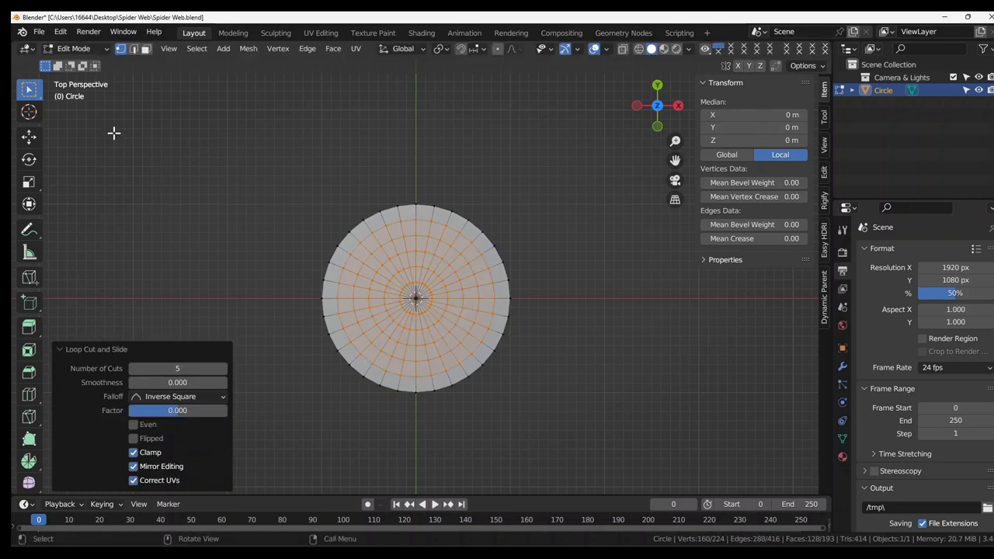
Step: Switch to face select, show face centre dots, and select the outermost face ring
left_click(146, 49)
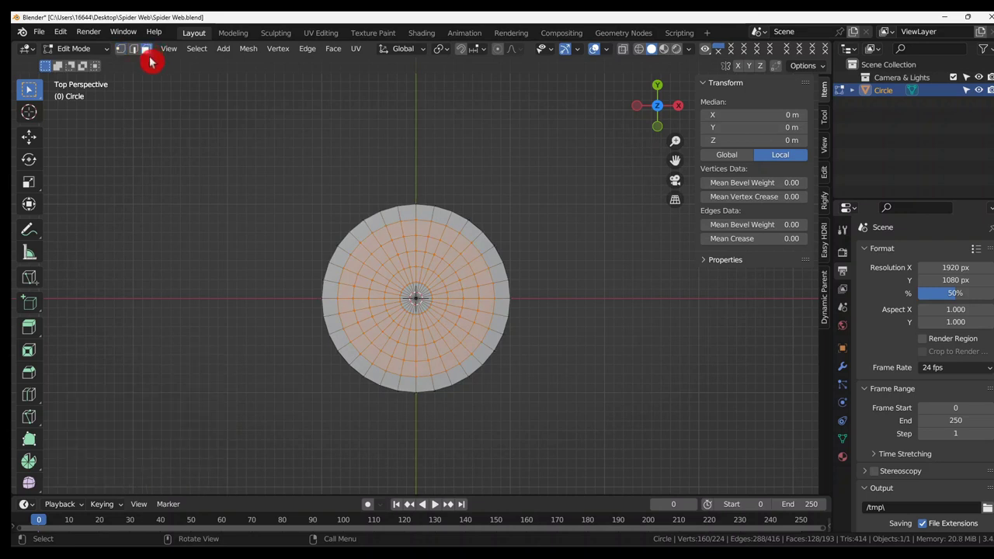
left_click(608, 50)
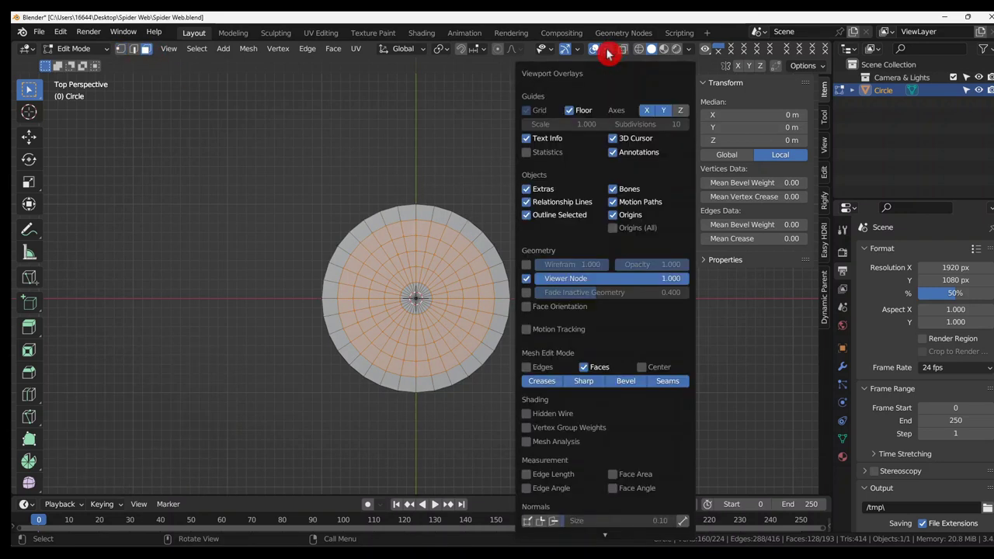
left_click(641, 366)
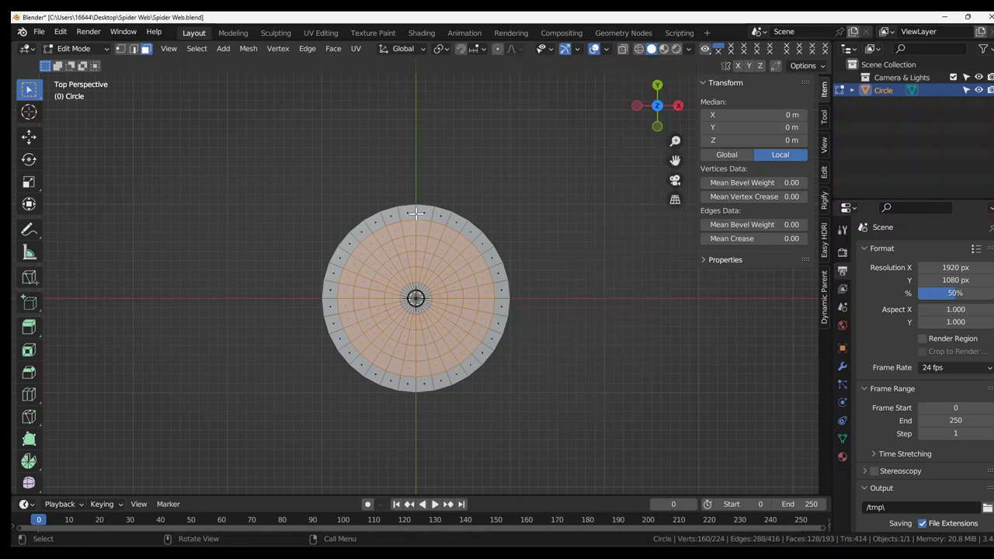
left_click(415, 212, "alt")
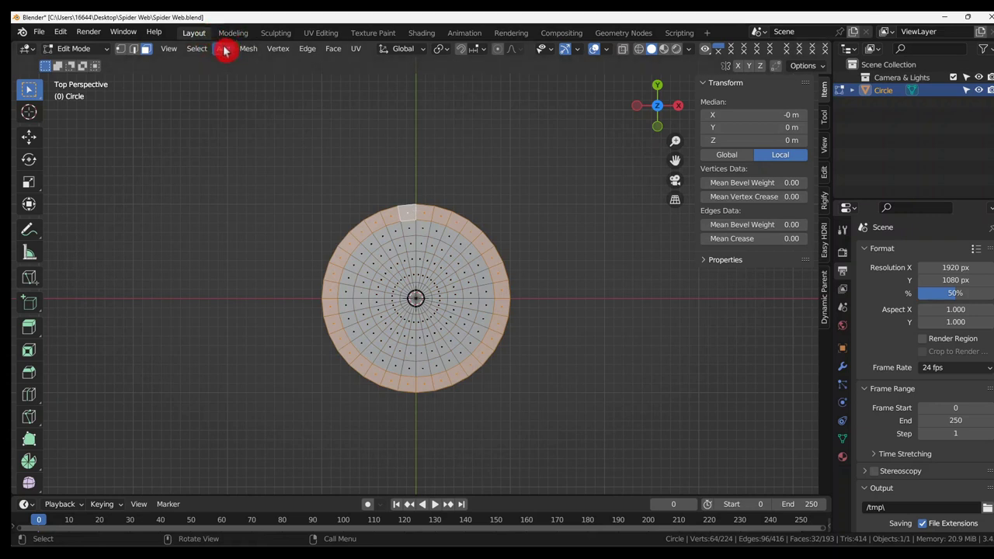
Step: Apply Checker Deselect to the outer ring with Selected 4 and Offset 3
left_click(199, 49)
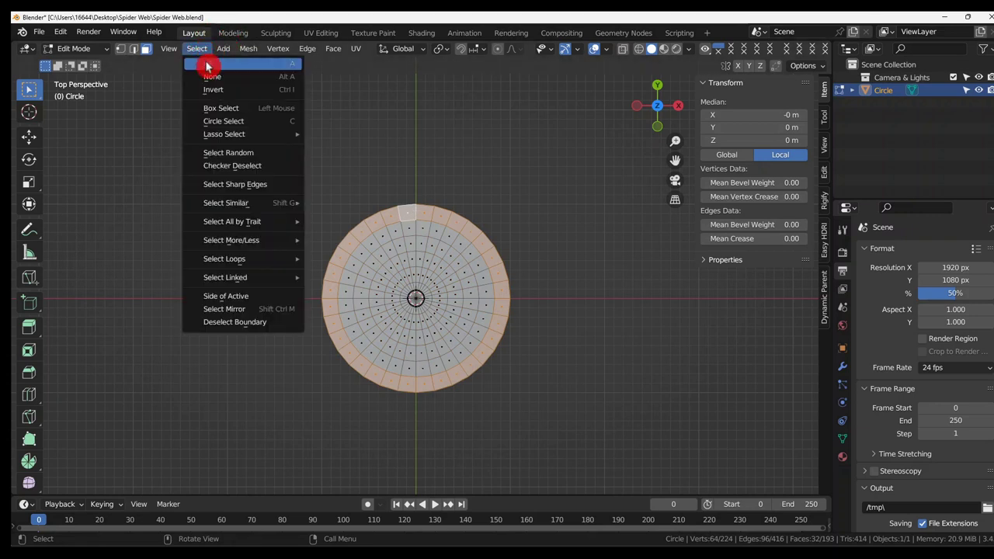
left_click(236, 166)
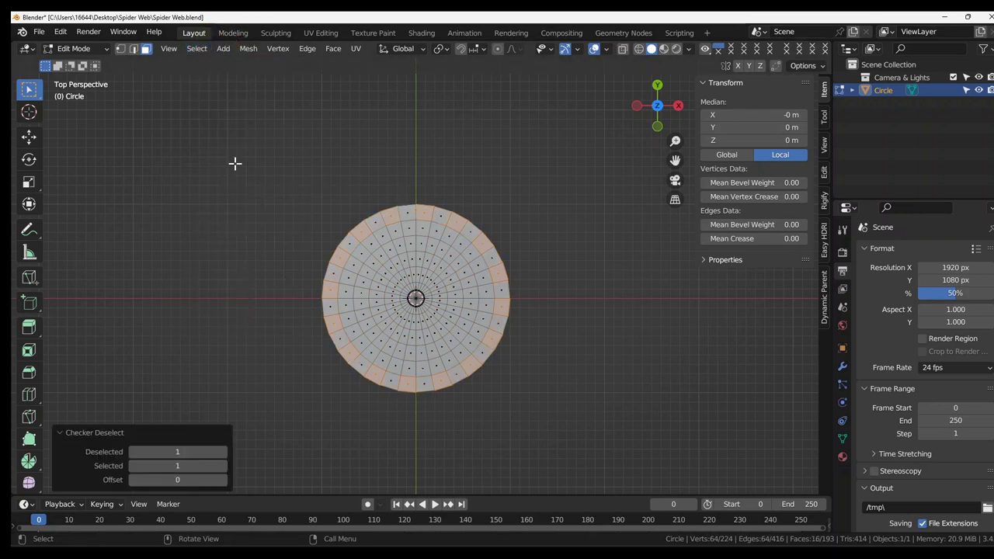
left_click(224, 469)
left_click(224, 468)
left_click(224, 469)
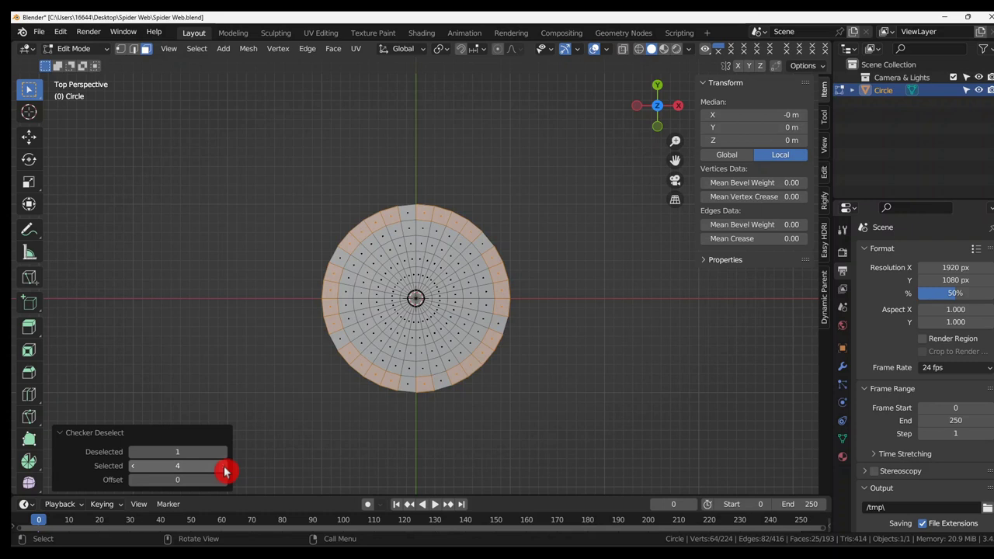
left_click(223, 481)
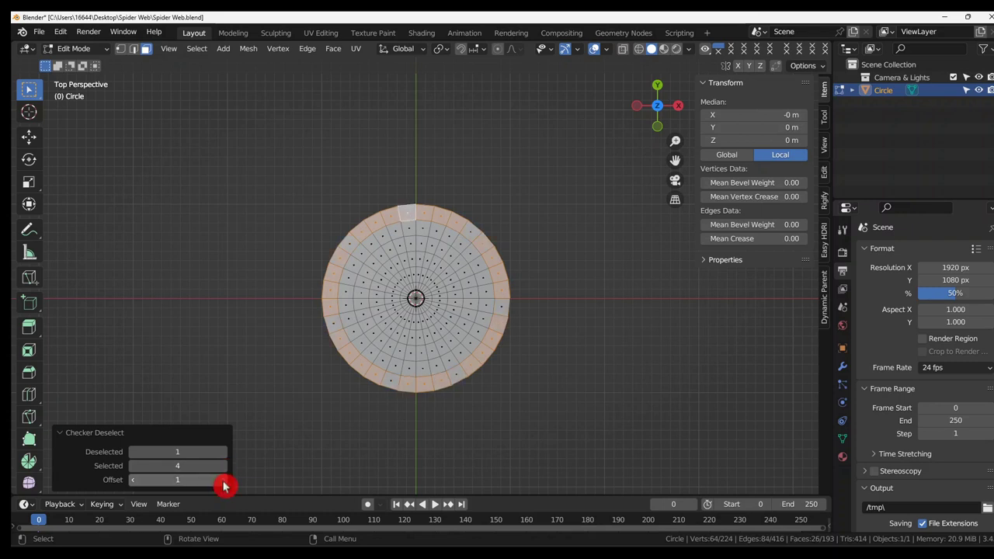
left_click(223, 481)
left_click(223, 481)
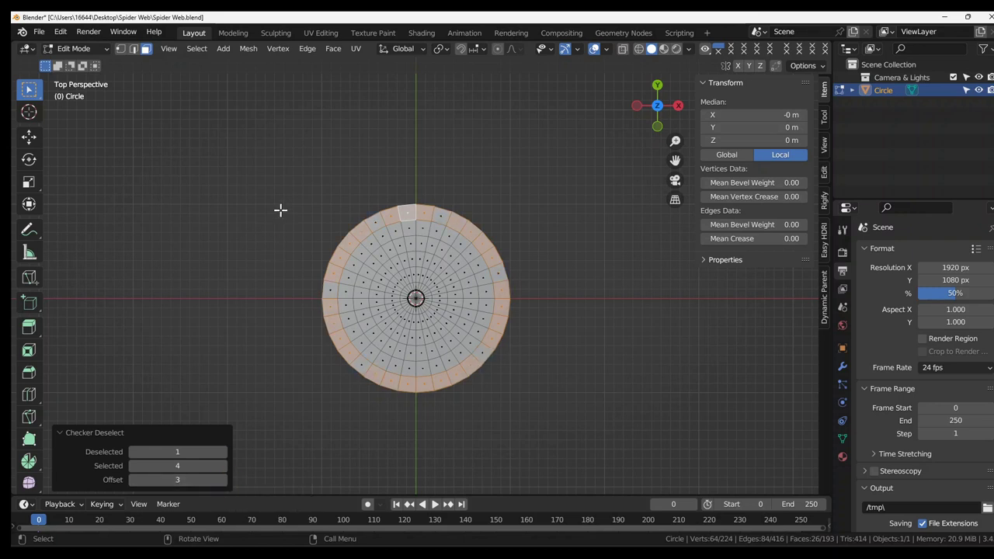
Step: Delete the selected outer-ring faces and return to Object Mode
key("x")
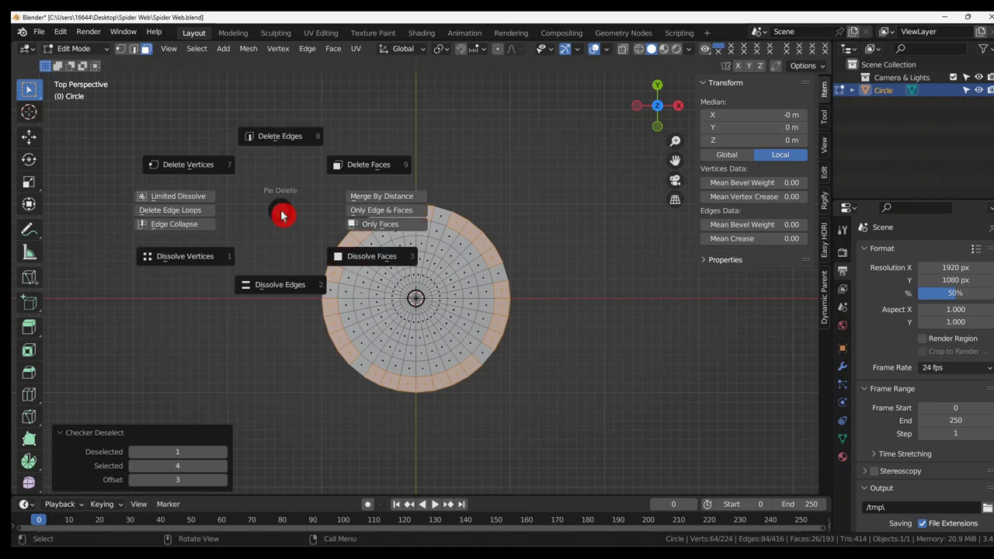
left_click(364, 159)
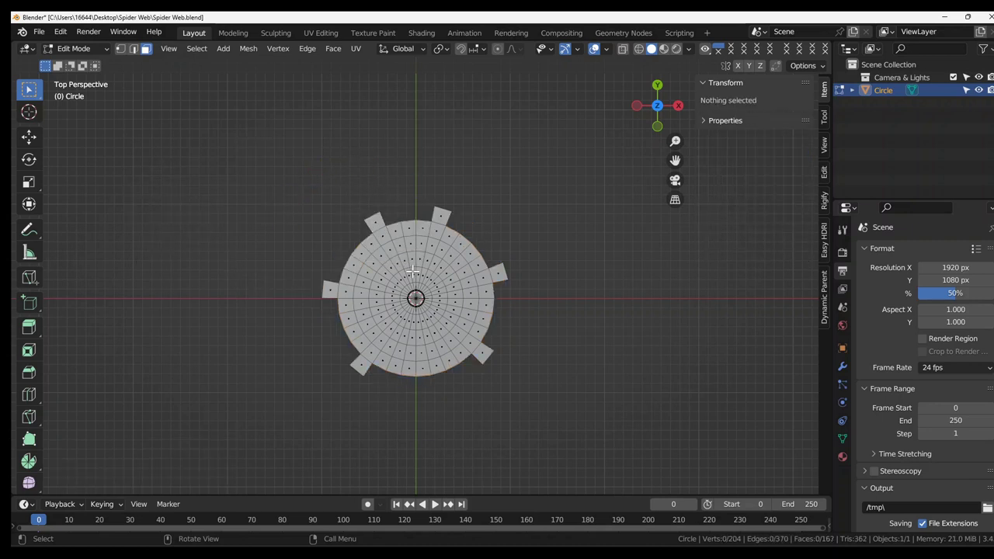
key("Tab")
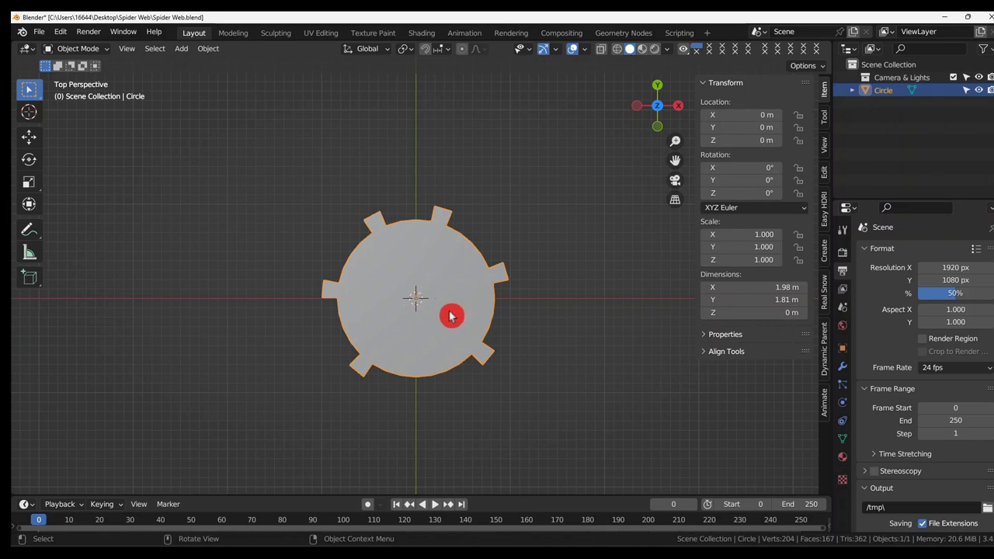
Step: Add a Wireframe modifier to the web circle
left_click(842, 370)
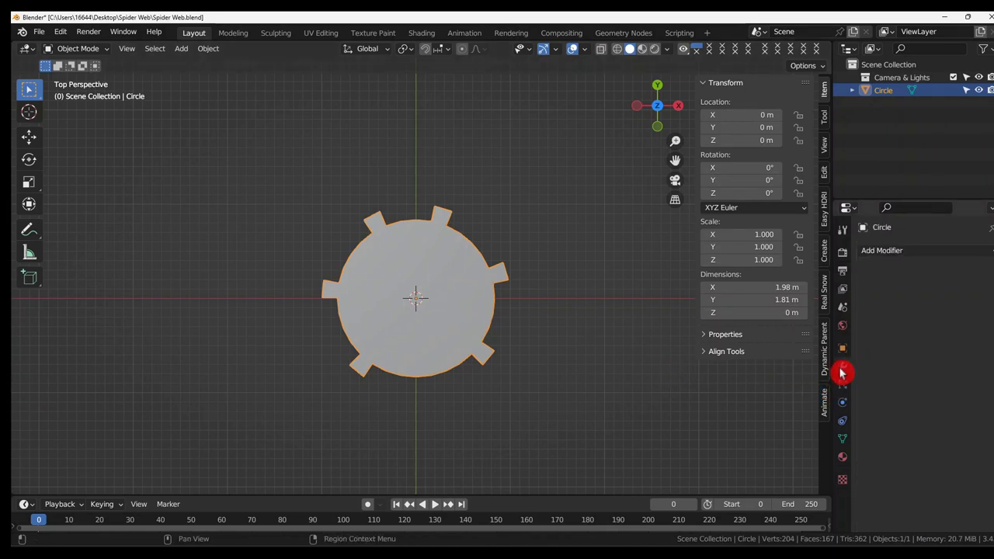
left_click(881, 256)
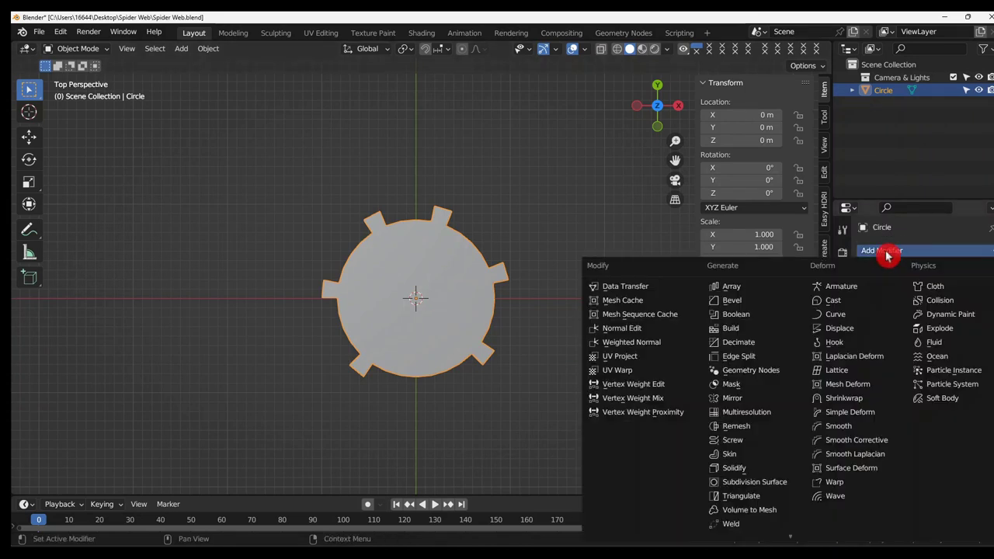
left_click(732, 529)
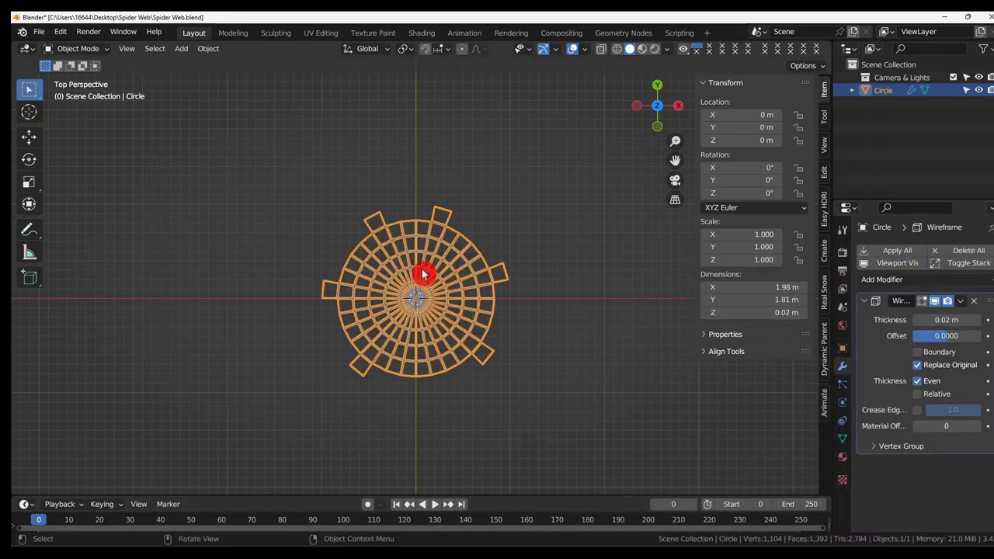
scroll(422, 273, "up", 3)
middle_click_drag(427, 277, 520, 348)
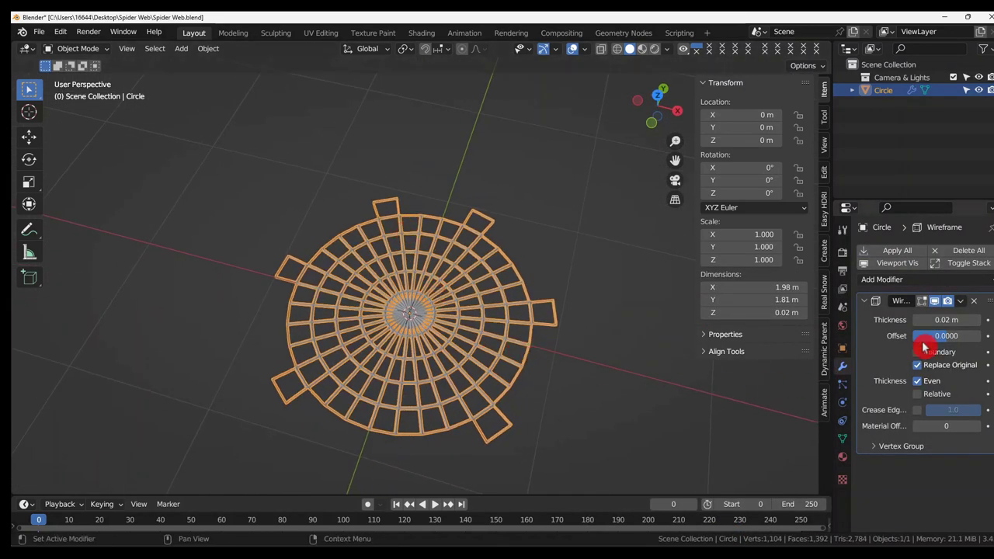
Step: Set the wireframe Thickness to 0.005 m and enable Relative
left_click(950, 320)
key("BackSpace")
type(".005")
key("Return")
middle_click_drag(472, 380, 447, 368)
left_click(916, 395)
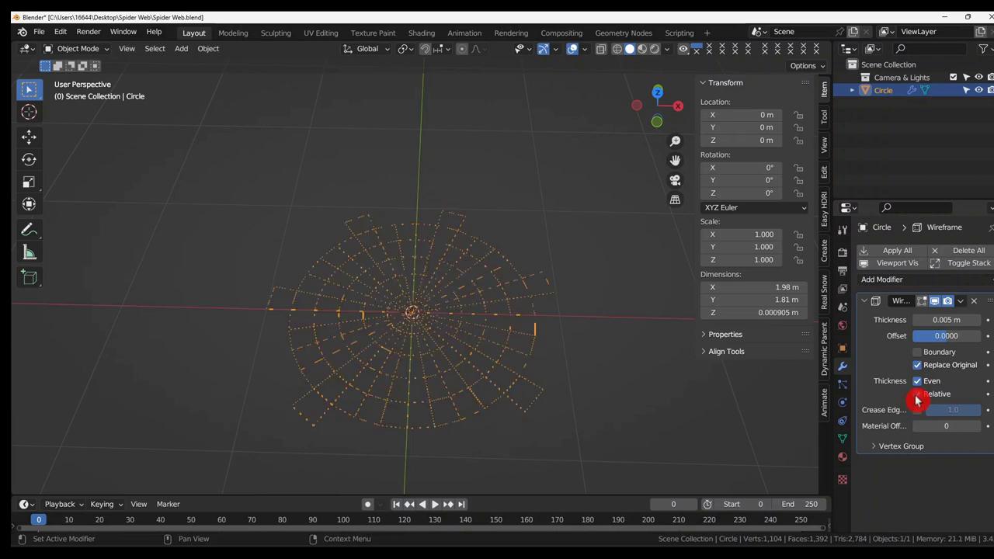
middle_click_drag(453, 381, 503, 273)
Step: Apply the Wireframe modifier and enter Edit Mode on the web mesh
left_click(960, 300)
left_click(943, 320)
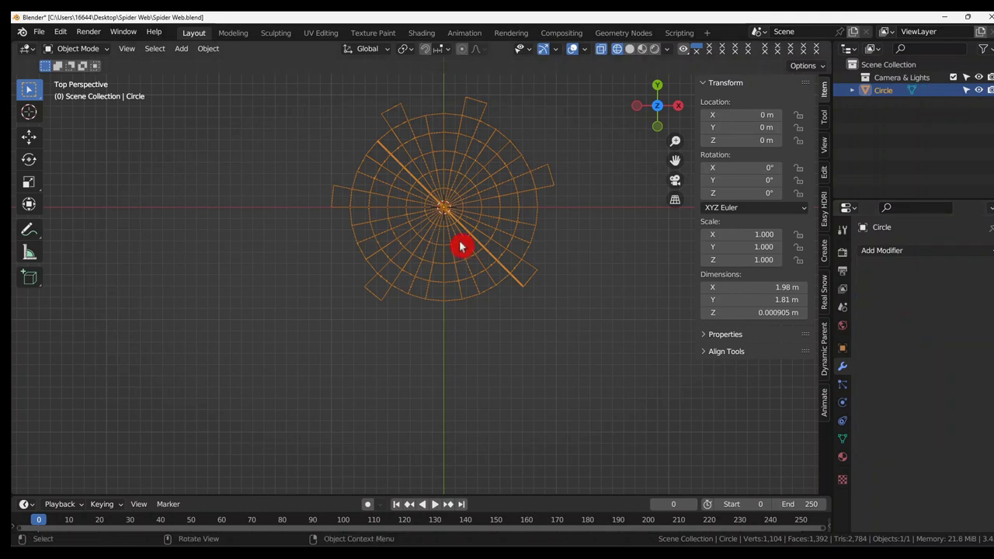
key("Tab")
middle_click_drag(474, 244, 342, 196)
scroll(322, 207, "up", 5)
left_click(321, 207)
scroll(322, 217, "down", 10)
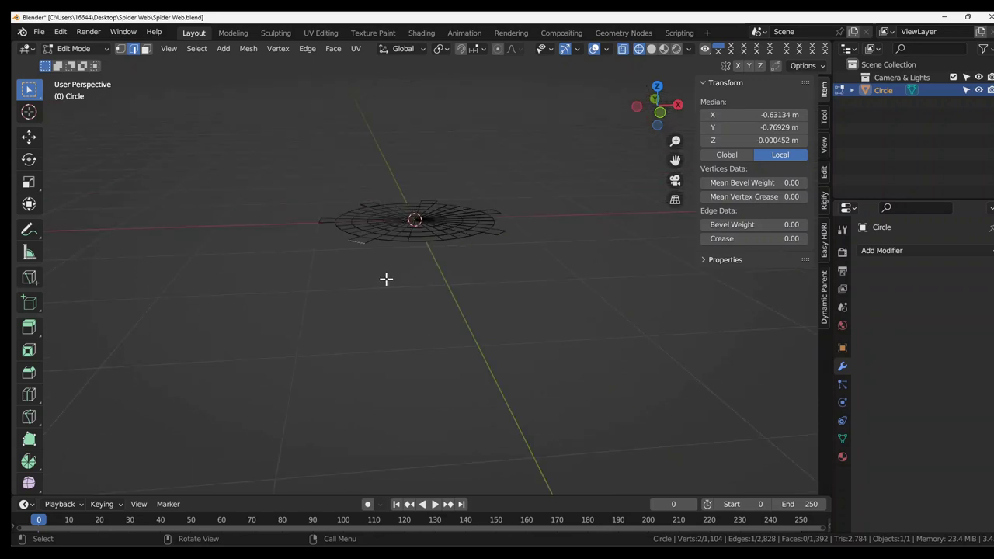
Step: From top view, circle-select the spoke-tip edges around the rim
key("KP_7")
middle_click_drag(474, 262, 469, 391, "shift")
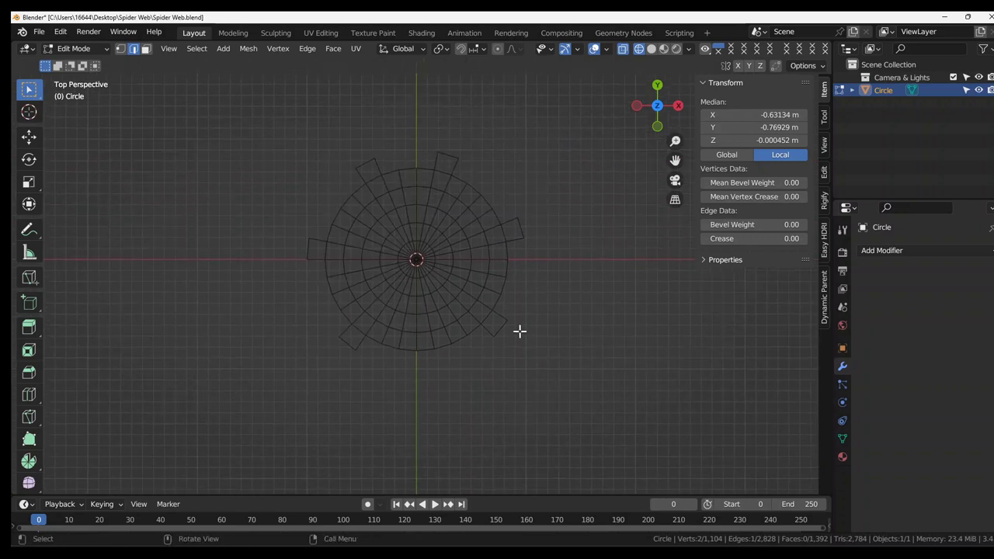
key("c")
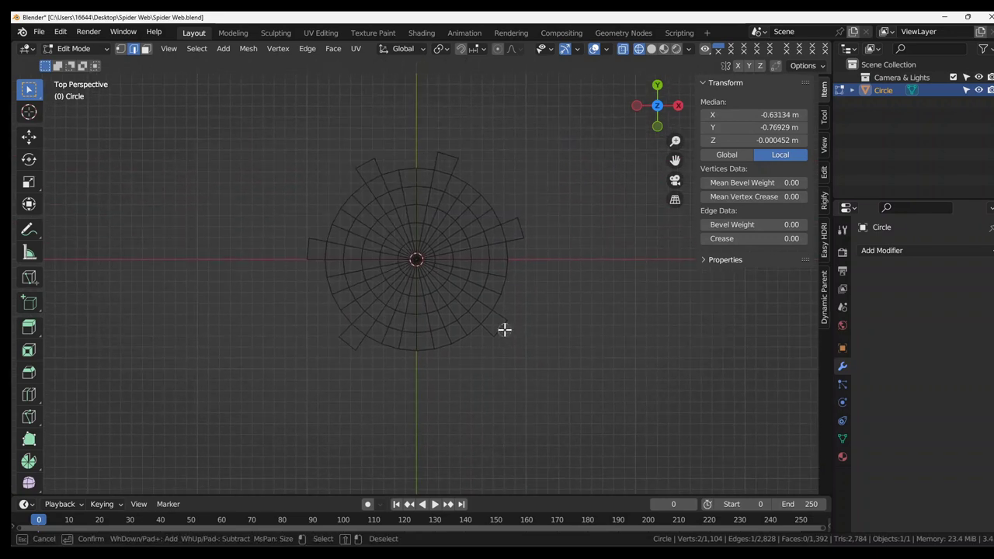
mouse_move(503, 330)
left_mouse_down()
mouse_move(504, 228)
mouse_move(525, 222)
mouse_move(298, 350)
left_mouse_up()
right_click(289, 352)
Step: In face select, circle-select the 12 small spoke-tip faces around the rim
key("3")
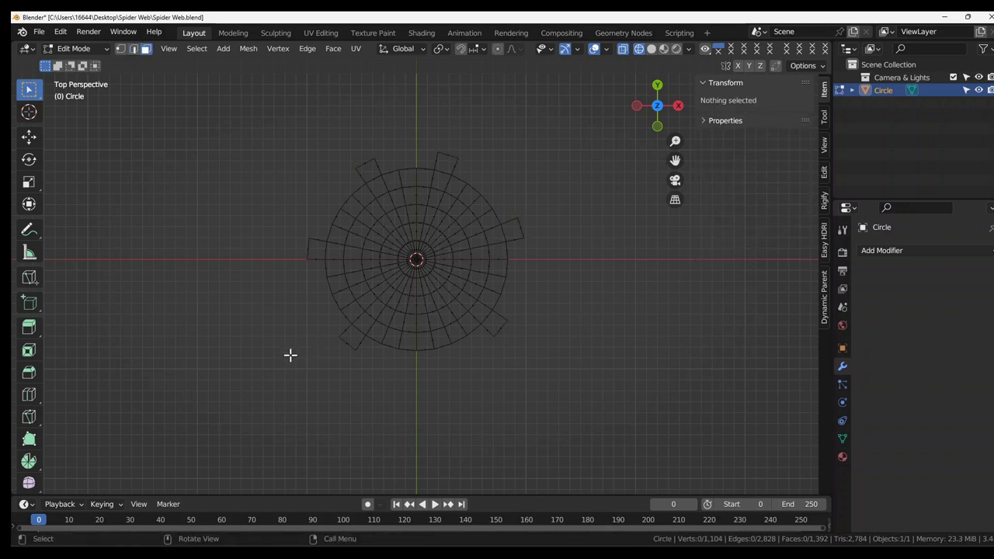
key("c")
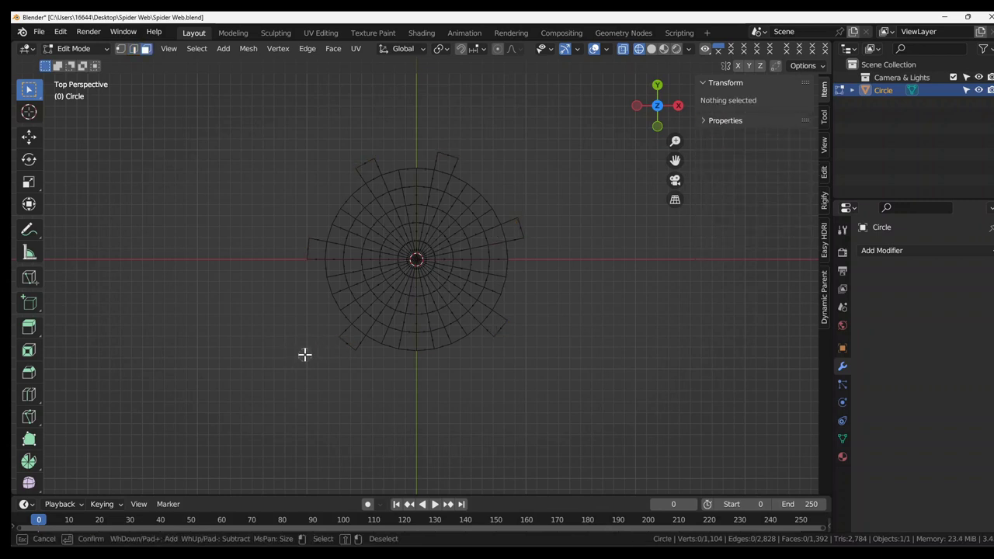
left_click(345, 343)
left_click(497, 328)
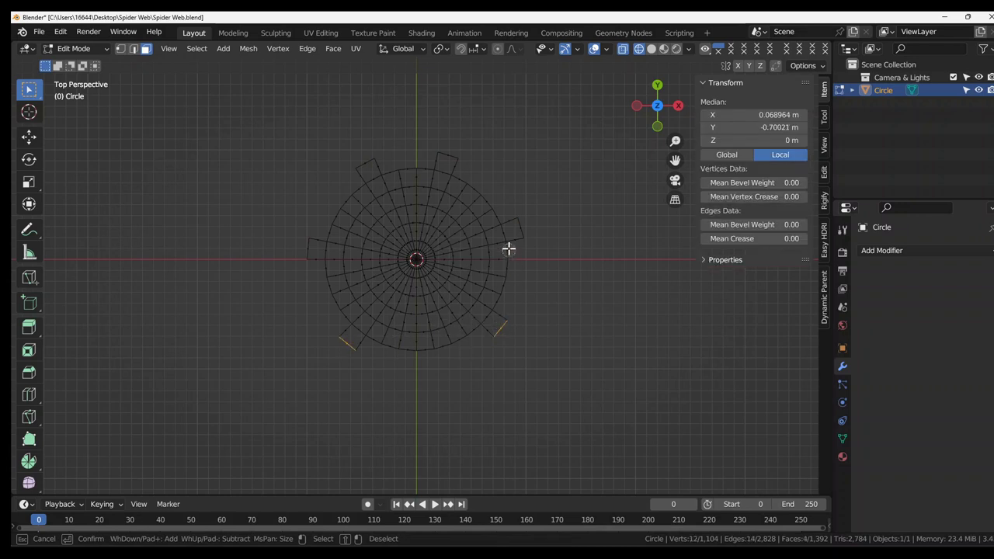
left_click(524, 228)
left_click(450, 153)
left_click(366, 160)
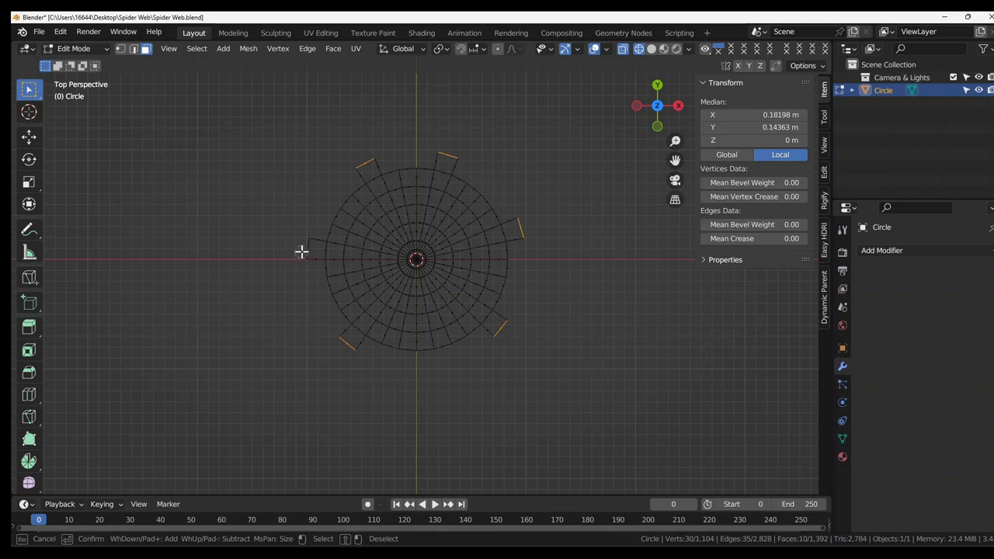
left_click(299, 249)
key("Escape")
Step: Delete the 12 selected spoke-tip faces, leaving bare spoke-tip lines
key("x")
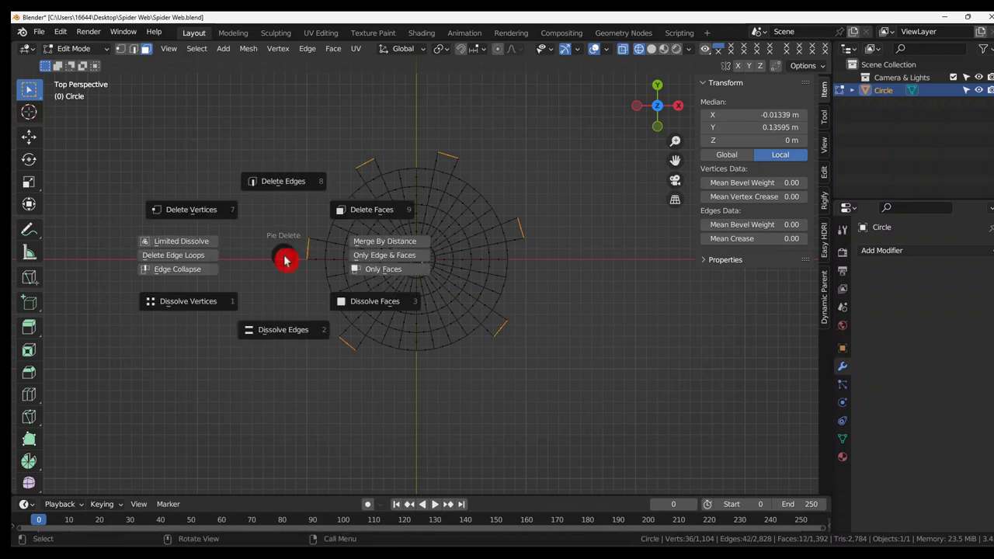
left_click(359, 209)
middle_click_drag(389, 344, 426, 310)
key("1")
Step: From top view, select spoke-tip vertices at the lower-left and left tips to build small triangle faces
scroll(425, 310, "down", 6)
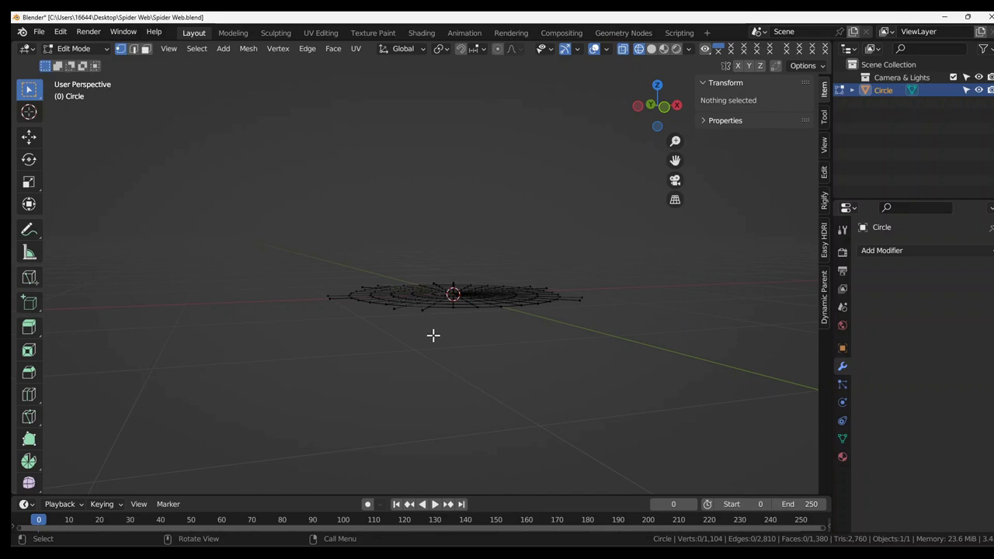
key("KP_7")
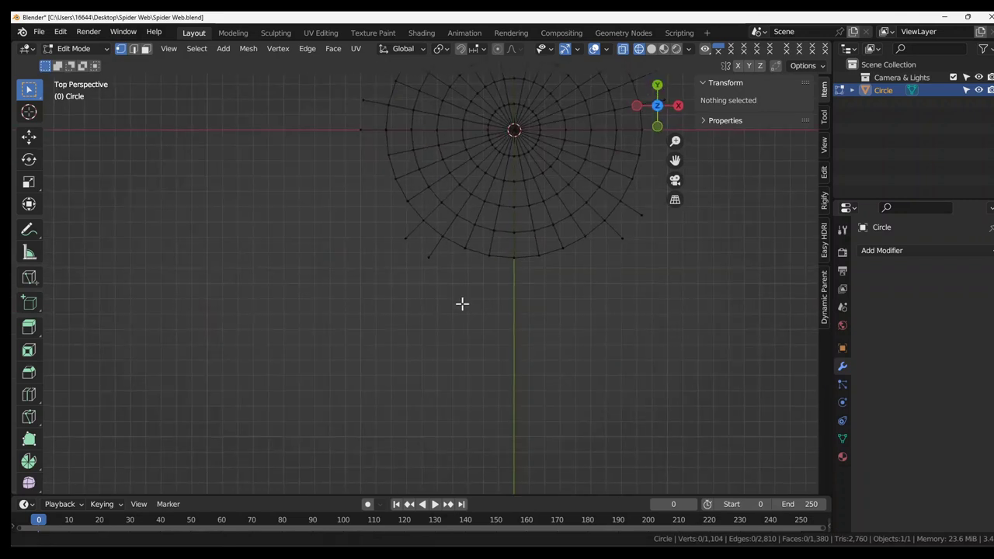
middle_click_drag(440, 340, 329, 360, "shift")
left_click_drag(334, 355, 363, 378)
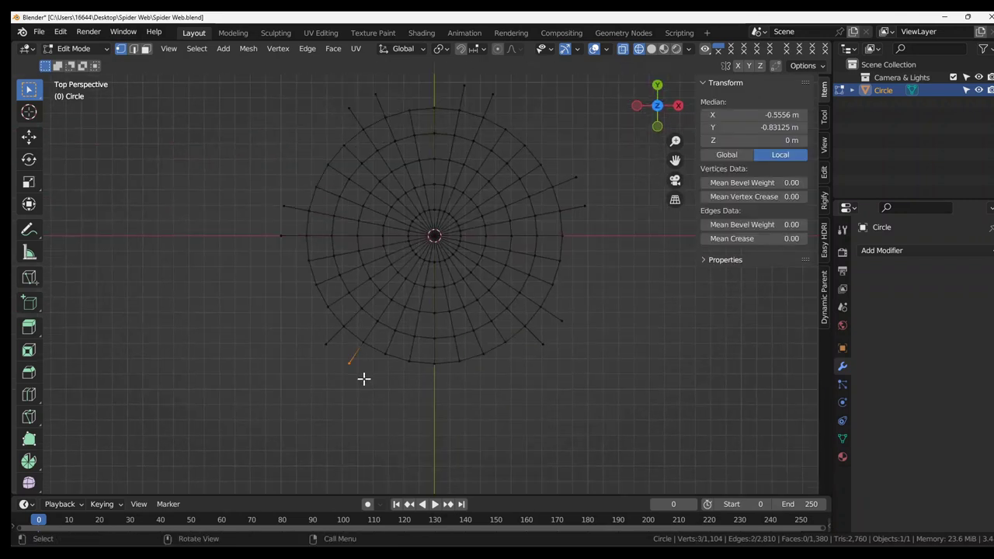
middle_click_drag(363, 378, 357, 336)
scroll(326, 302, "down", 5)
key("KP_7")
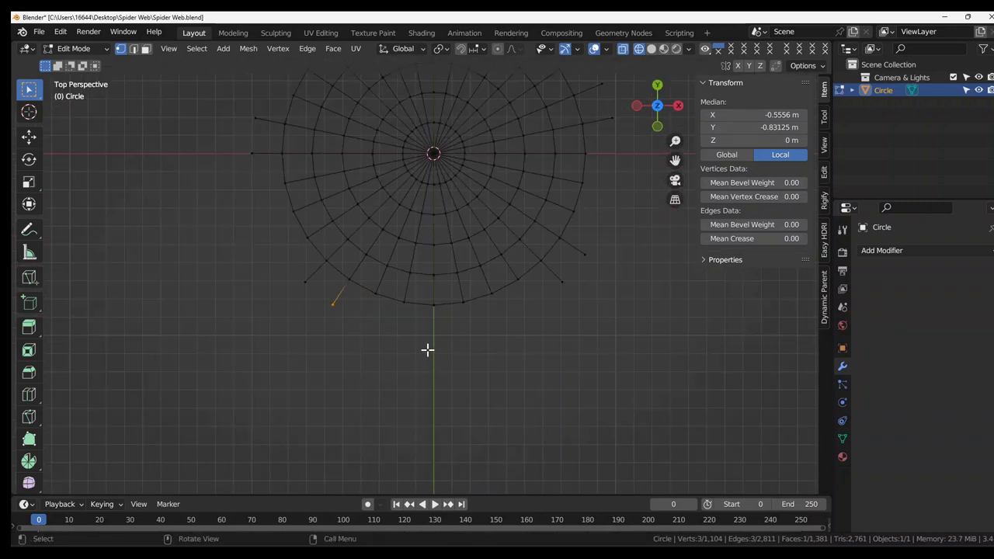
middle_click_drag(428, 349, 413, 467, "shift")
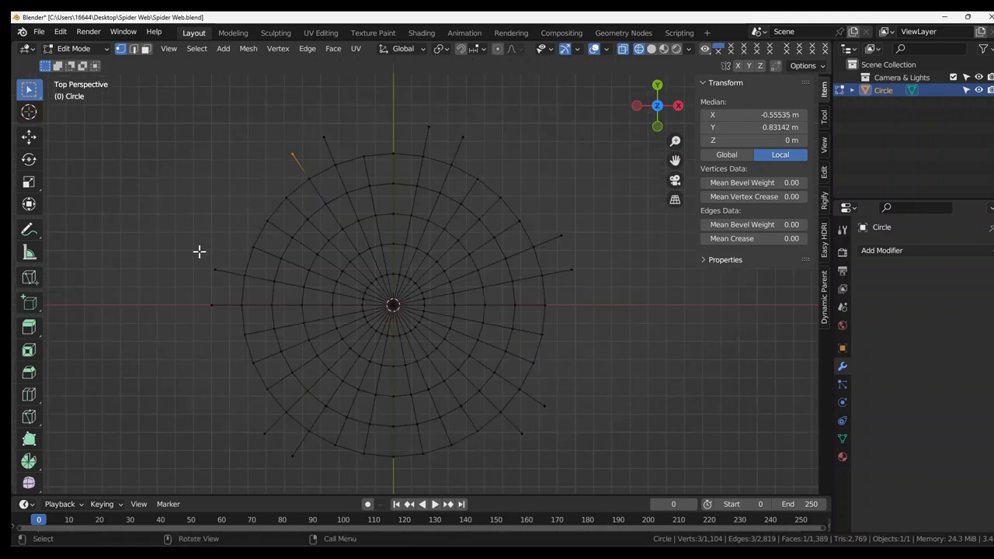
left_click_drag(197, 257, 221, 316)
scroll(237, 320, "down", 3)
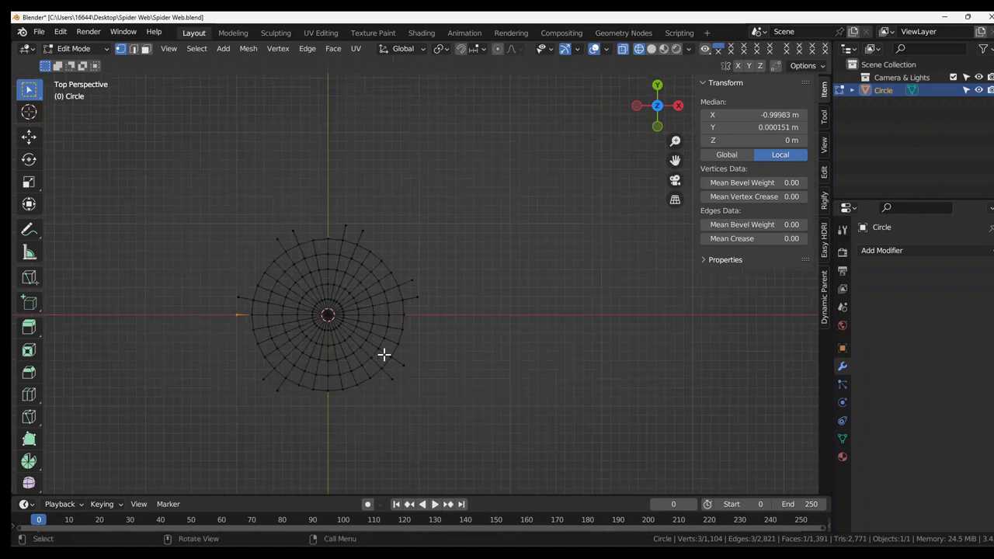
middle_click_drag(466, 348, 624, 323, "shift")
Step: Deselect all, then circle-select the 36 outer spoke-tip vertices around the web
key("alt+a")
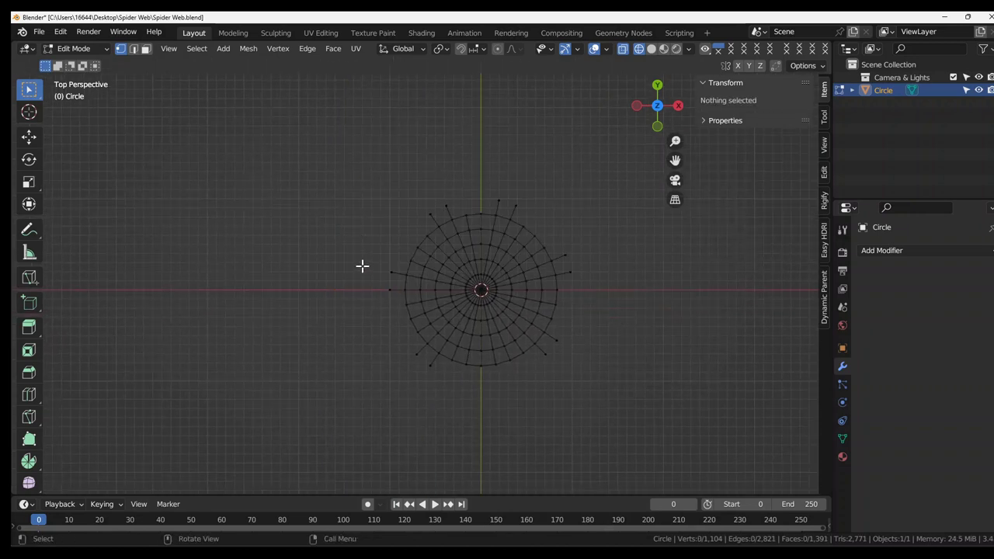
key("c")
left_click_drag(384, 280, 393, 264)
mouse_move(429, 206)
left_mouse_down()
mouse_move(496, 193)
mouse_move(529, 210)
mouse_move(572, 274)
left_mouse_up()
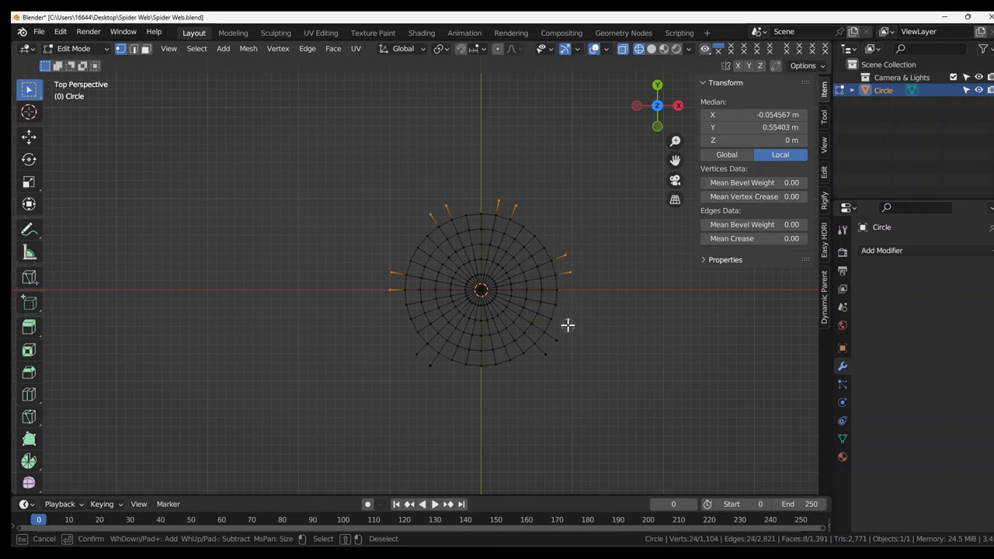
mouse_move(558, 340)
left_mouse_down()
mouse_move(539, 357)
mouse_move(444, 375)
mouse_move(408, 351)
mouse_move(346, 344)
left_mouse_up()
key("Escape")
Step: Assign the selected tip vertices to a new vertex group and show the mesh's vertex groups
key("ctrl+g")
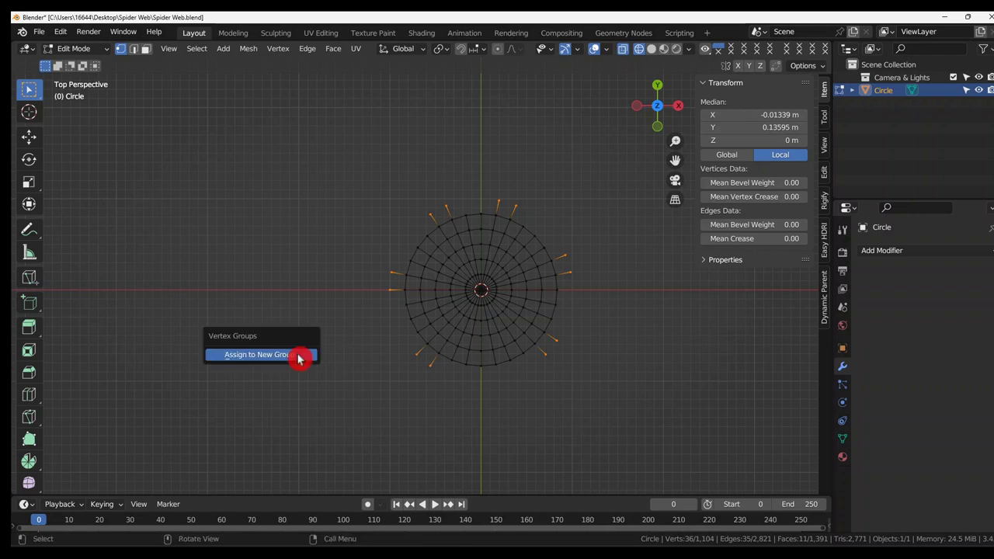
left_click(298, 356)
left_click(846, 427)
left_click(843, 439)
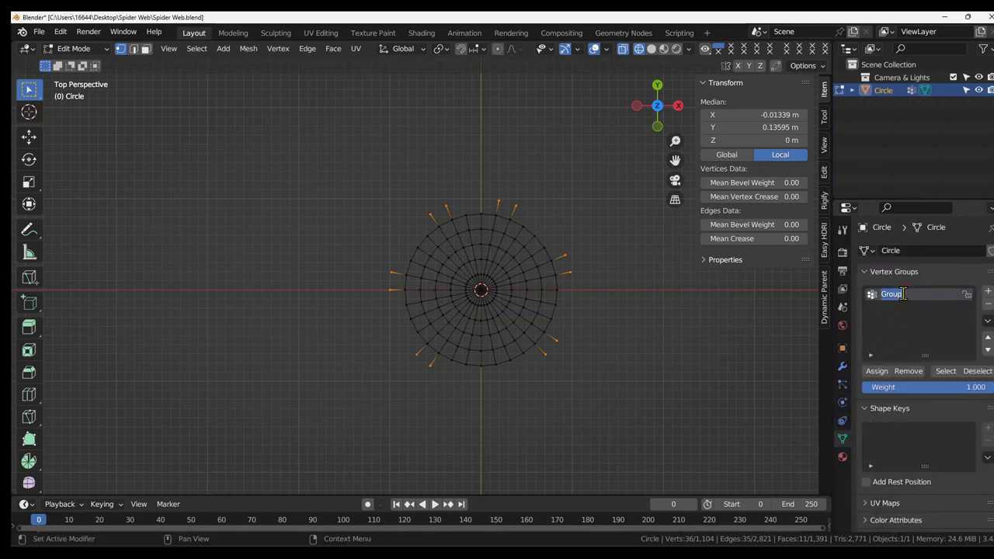
Step: In Object Mode, add Cloth physics to the web using the Rubber preset
key("Tab")
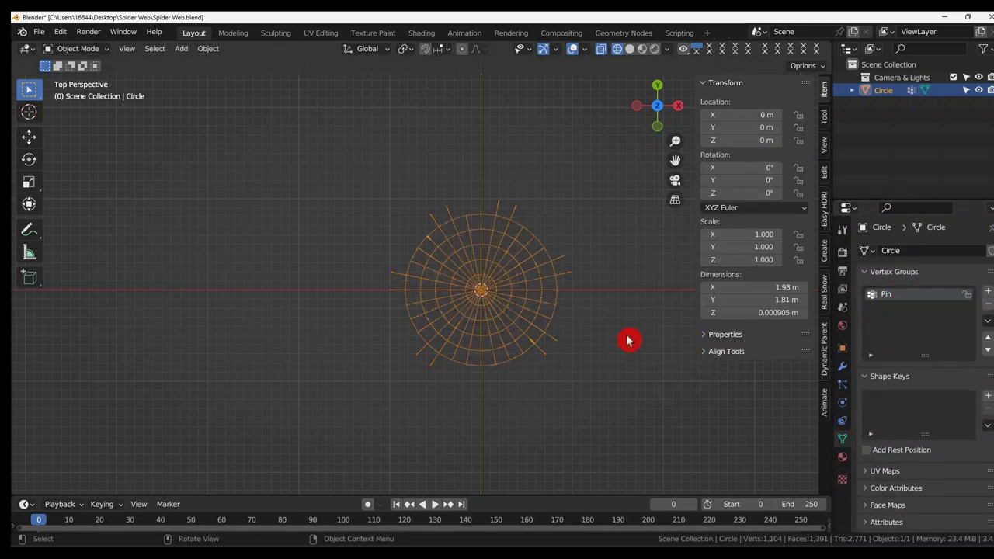
middle_click_drag(627, 339, 520, 262)
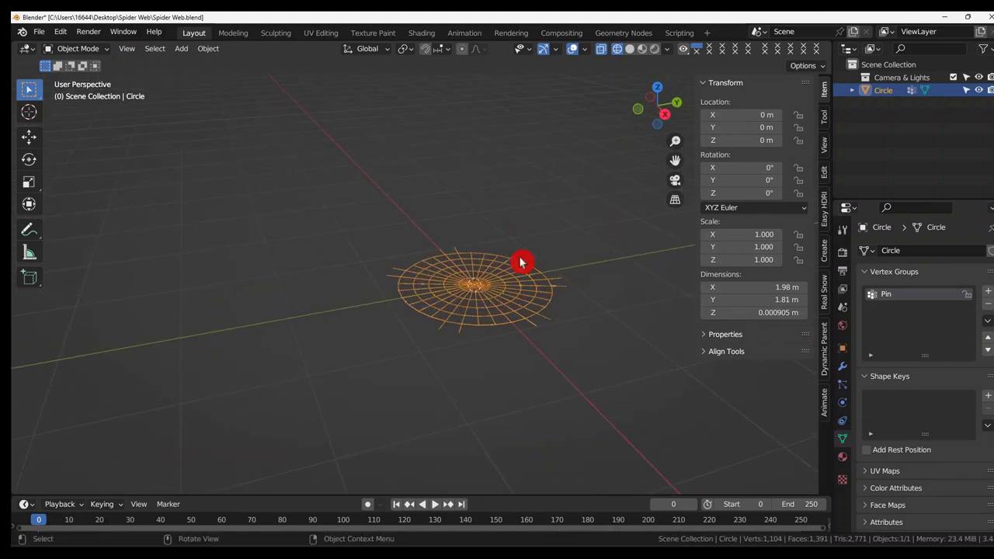
left_click(843, 423)
left_click(845, 406)
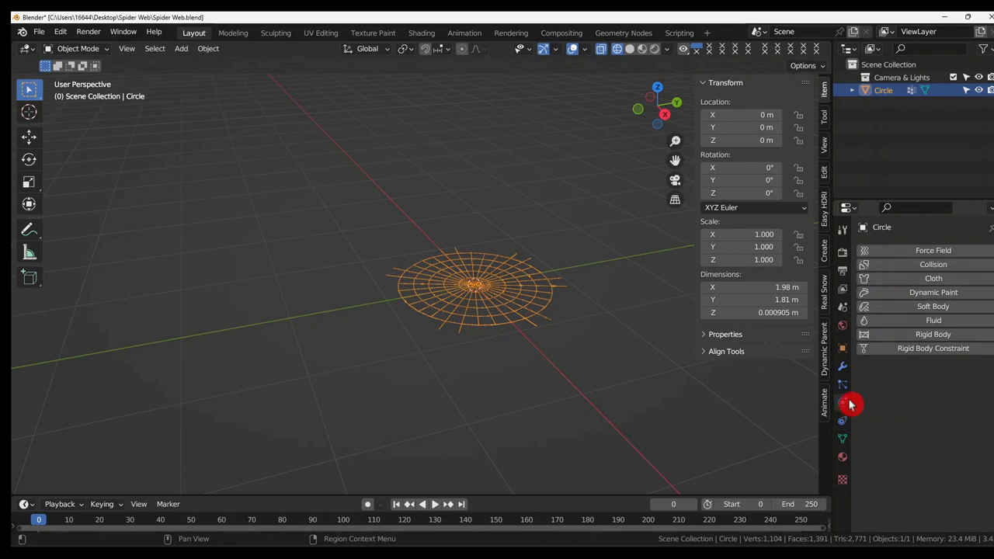
left_click(913, 279)
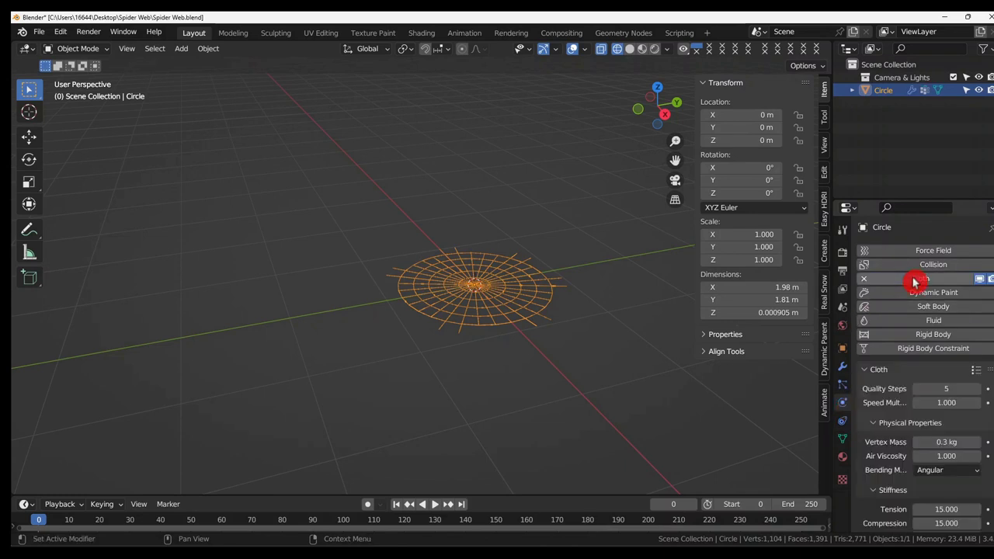
left_click(977, 371)
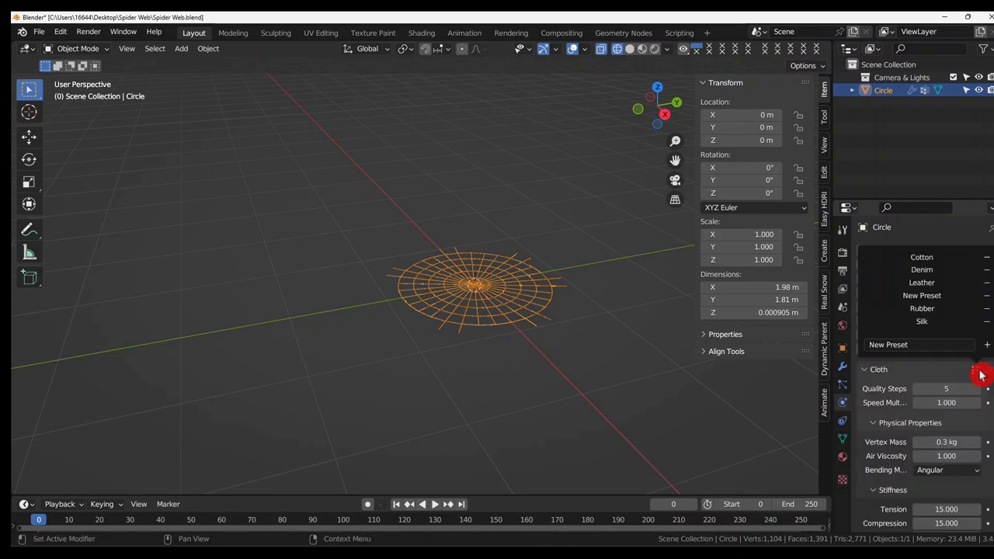
left_click(939, 308)
Step: Set the cloth's Shape Pin Group to the Pin vertex group
scroll(980, 417, "down", 2)
scroll(985, 404, "down", 10)
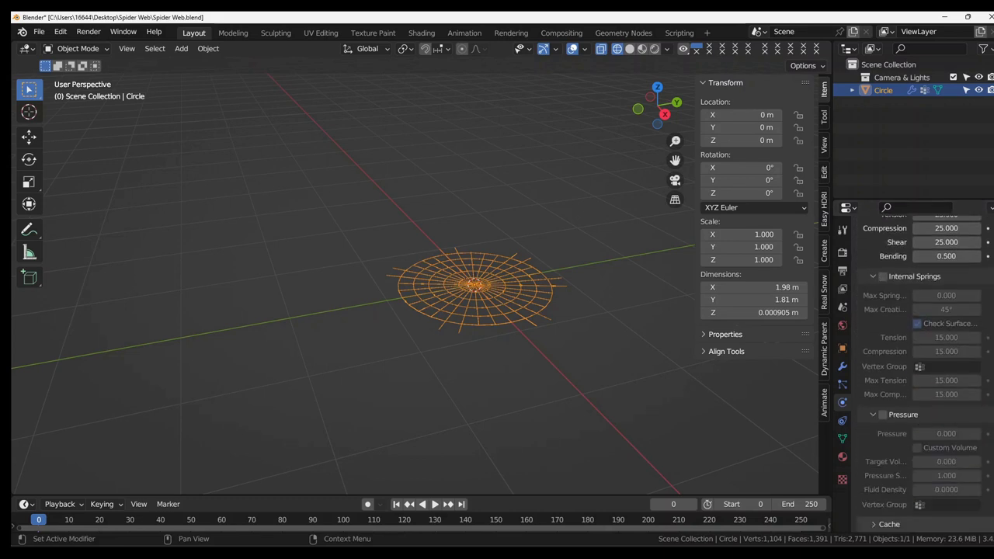
scroll(924, 373, "down", 2)
left_click(882, 478)
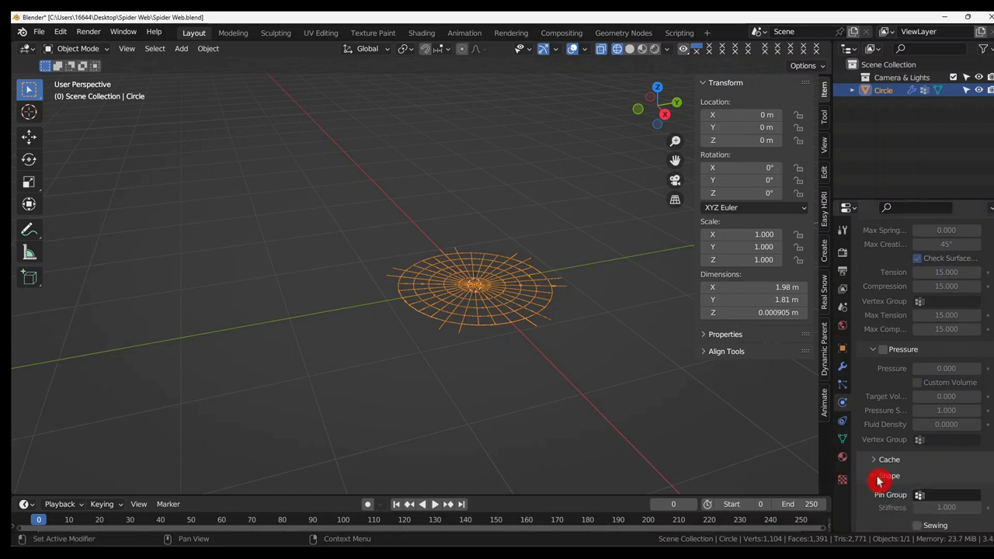
left_click(935, 495)
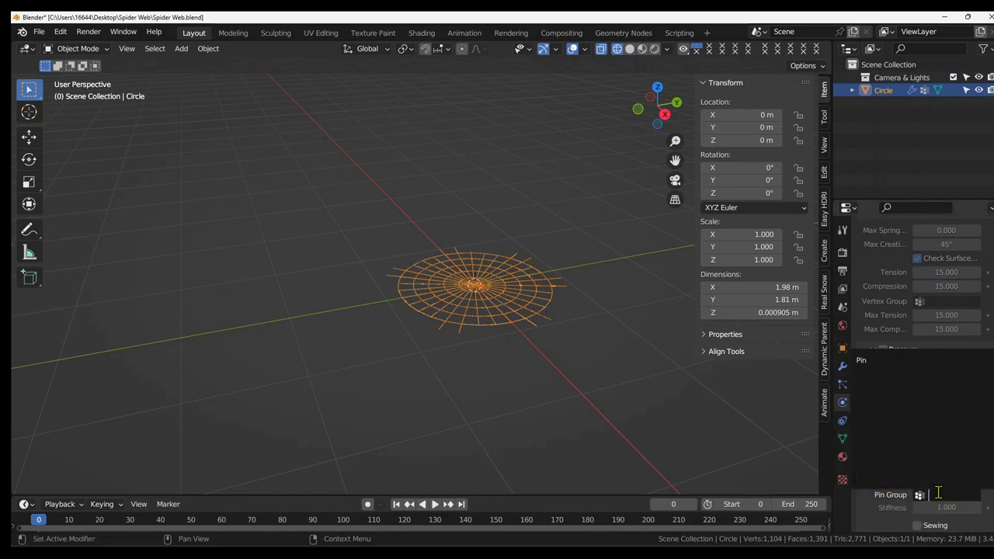
left_click(868, 361)
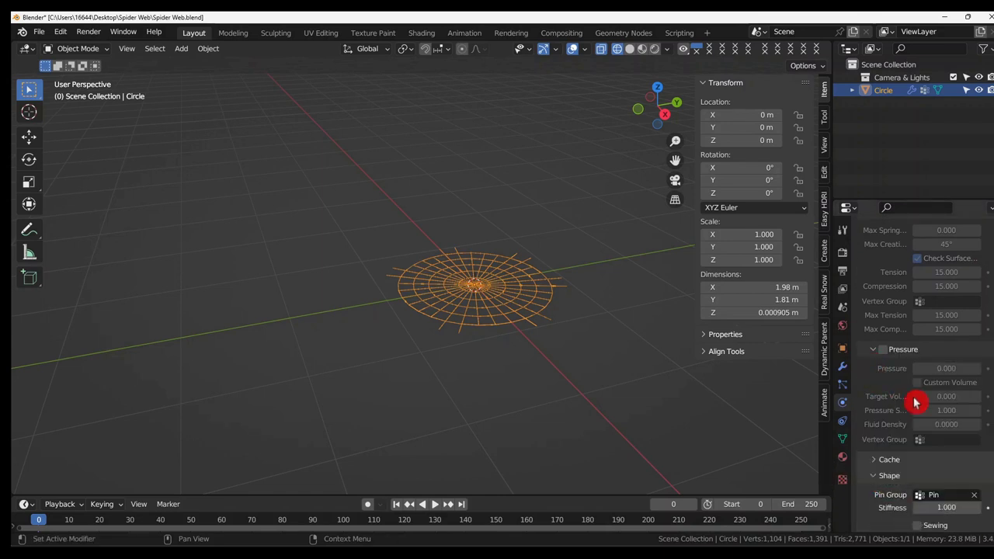
Step: Set the web's cloth cache to simulate from frame 10 to frame 100
left_click(884, 464)
scroll(878, 458, "down", 3)
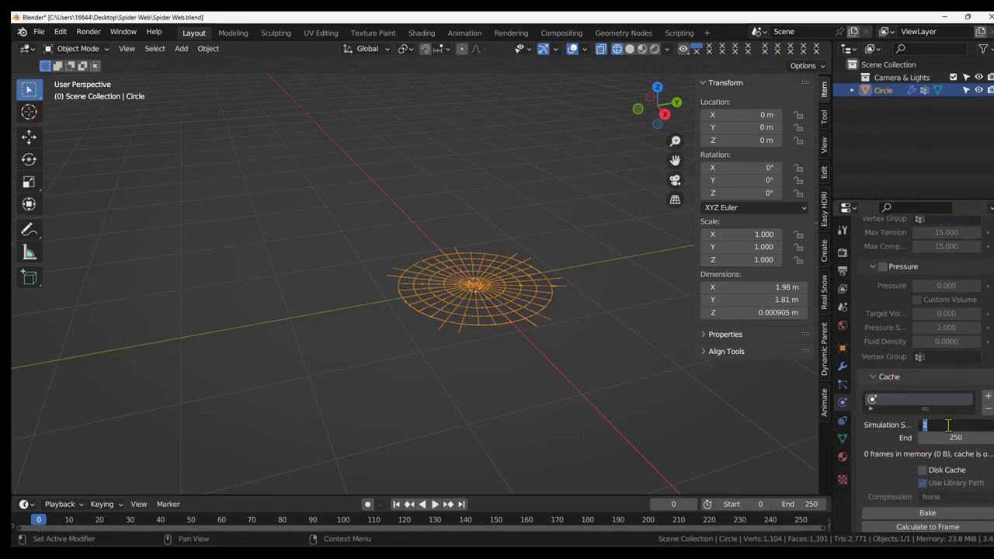
left_click(950, 425)
type("10")
key("Tab")
type("1")
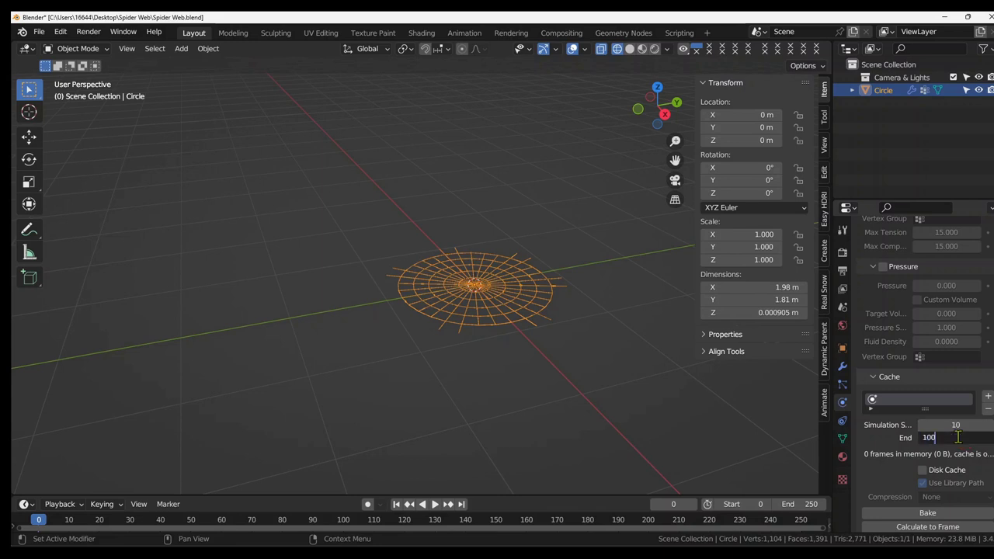
type("00")
left_click(905, 464)
Step: Enlarge the timeline and set the scene's end frame to 100
left_click_drag(571, 495, 586, 448)
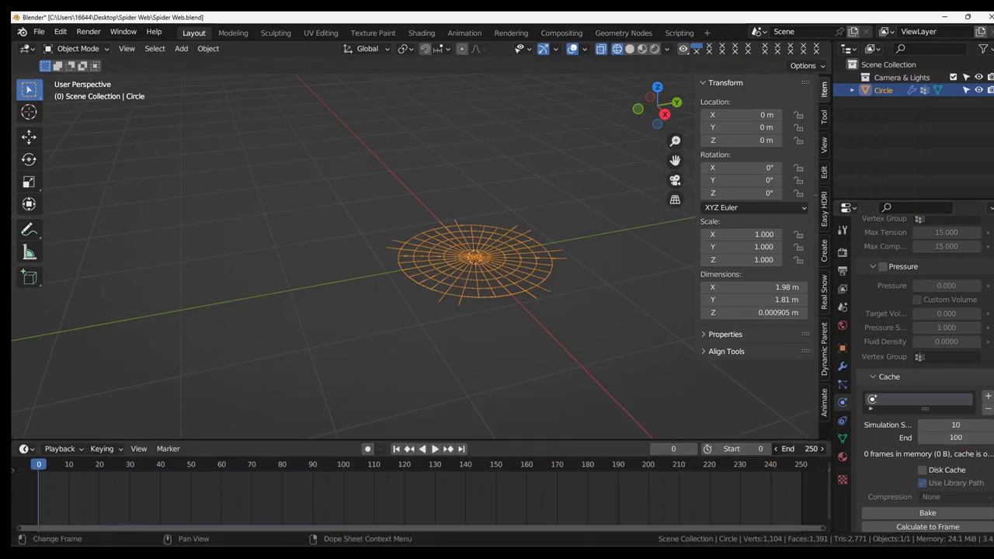
left_click(801, 448)
type("100")
key("Return")
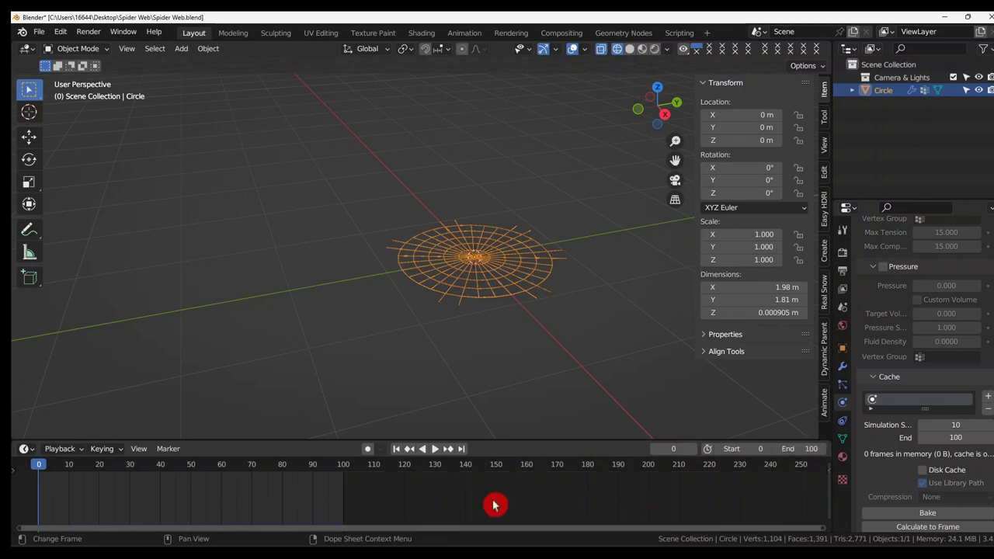
middle_click_drag(217, 512, 471, 514)
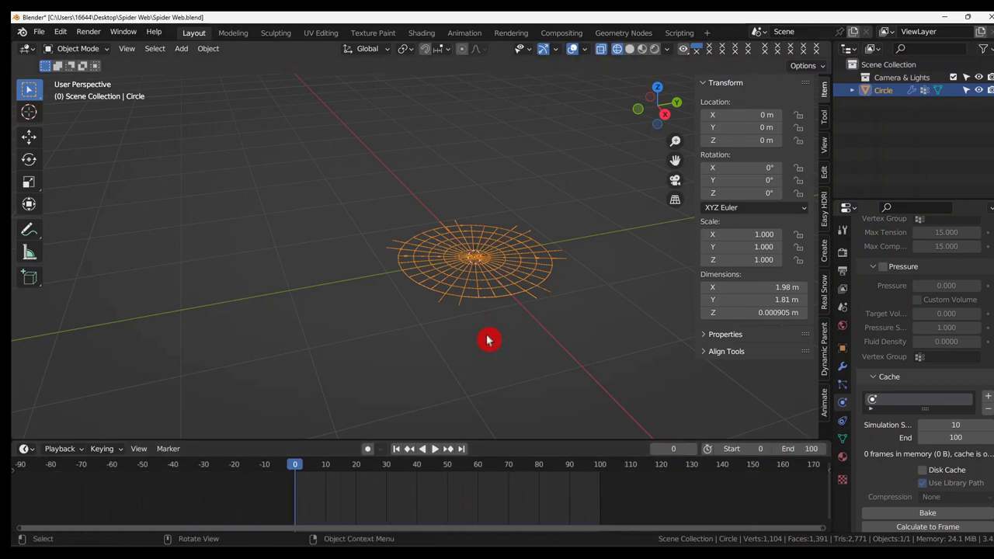
Step: Play the cloth simulation twice to watch the web sag, then rewind to flat frame 0
key("space")
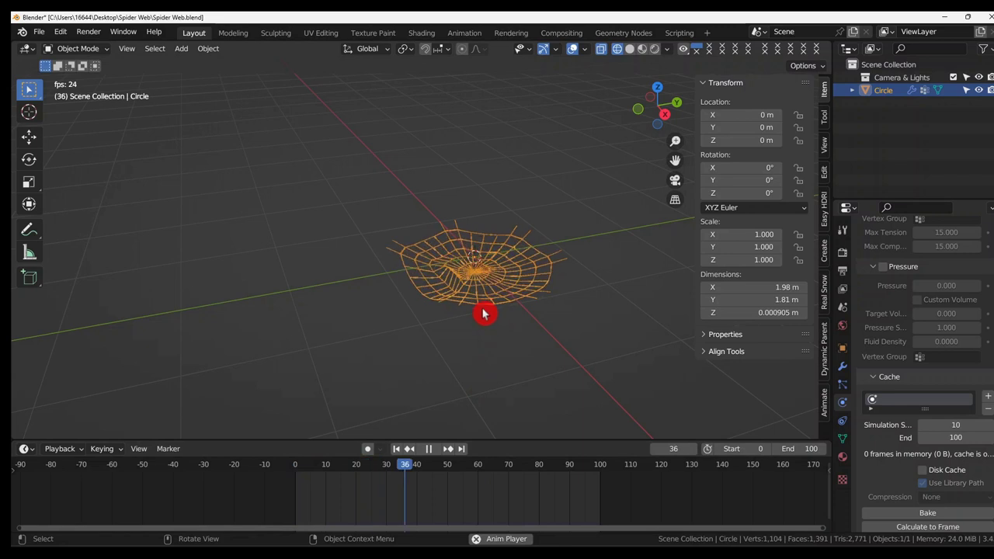
scroll(501, 286, "up", 4)
key("space")
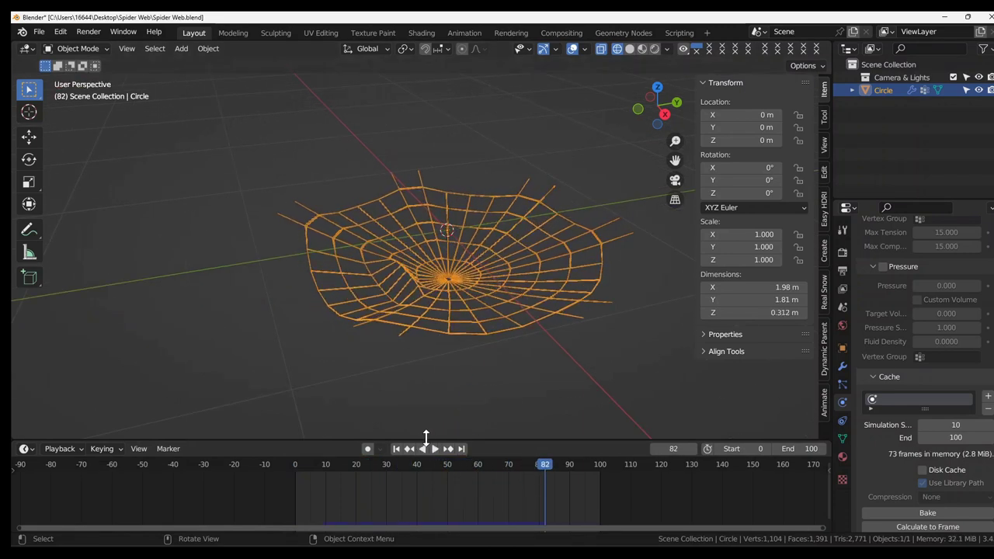
left_click(397, 449)
key("space")
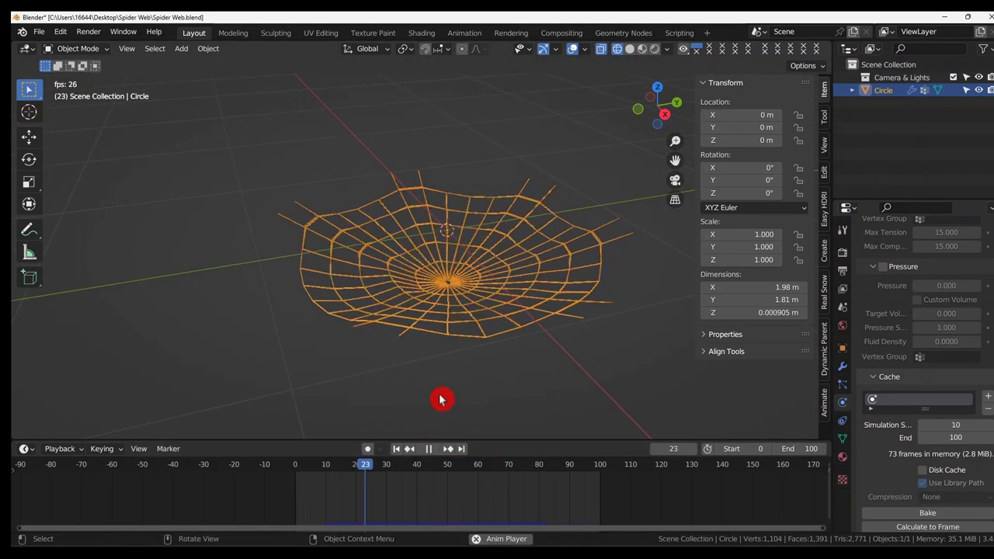
key("space")
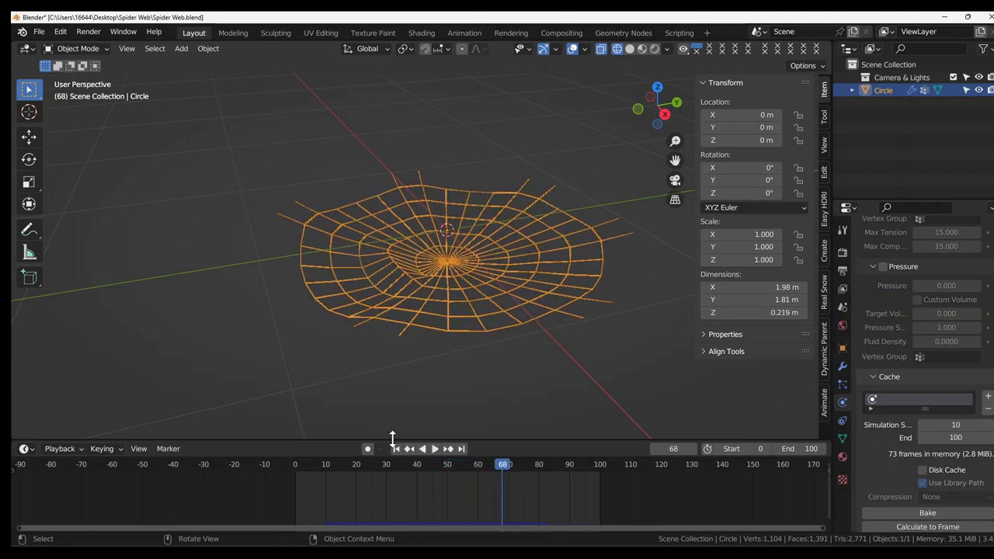
left_click(397, 449)
scroll(428, 400, "down", 2)
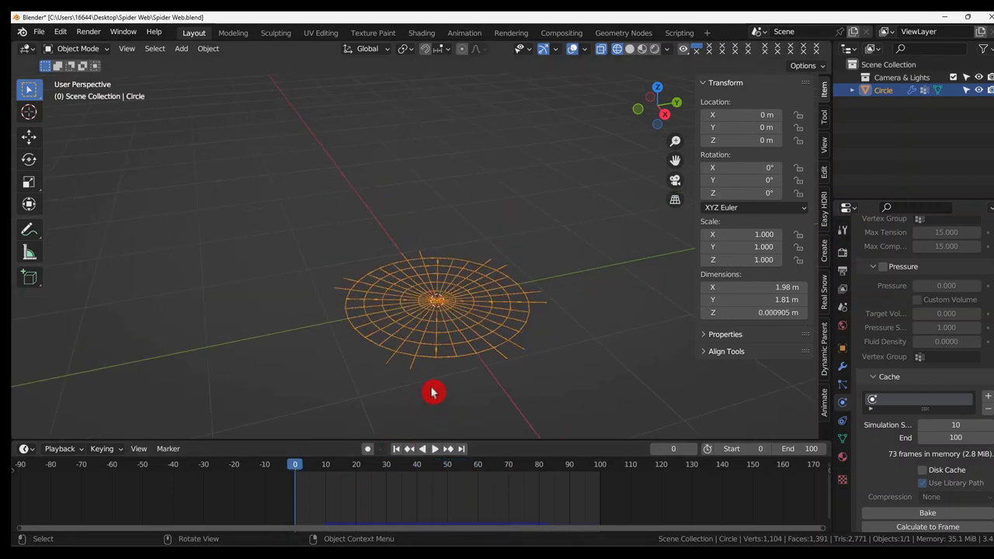
middle_click_drag(432, 393, 432, 381)
middle_click_drag(459, 322, 458, 323)
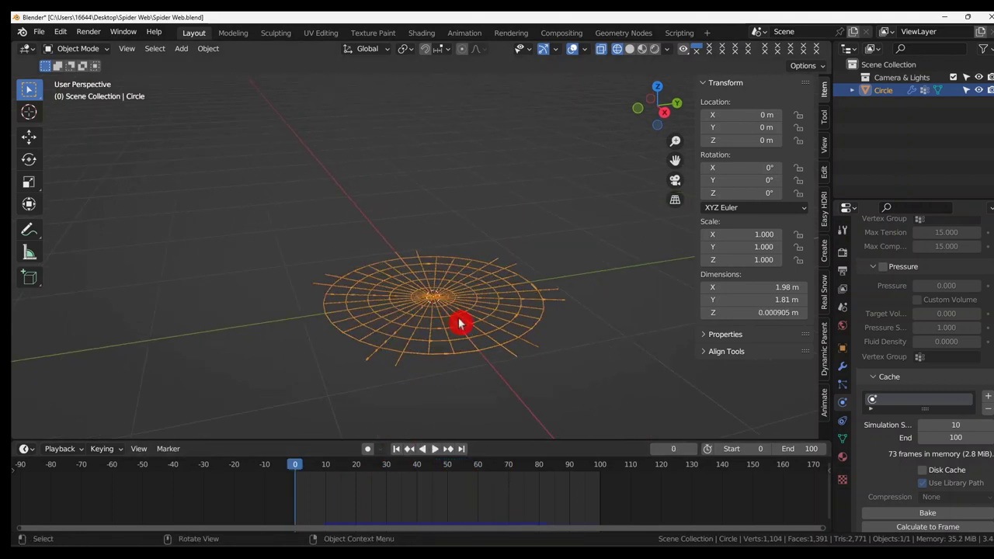
Step: Add a UV sphere, scale it to 0.182, and apply its scale
key("shift+a")
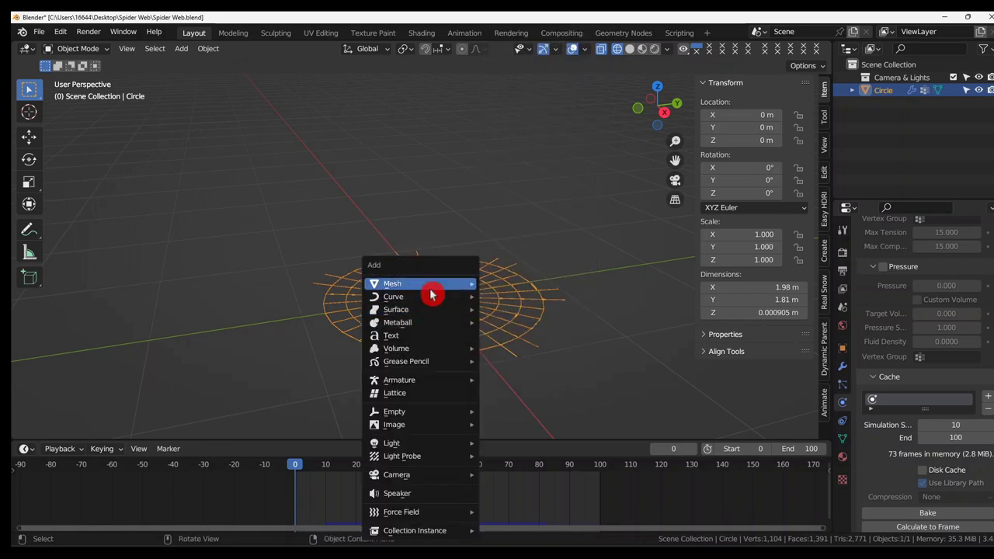
mouse_move(432, 293)
left_click(505, 319)
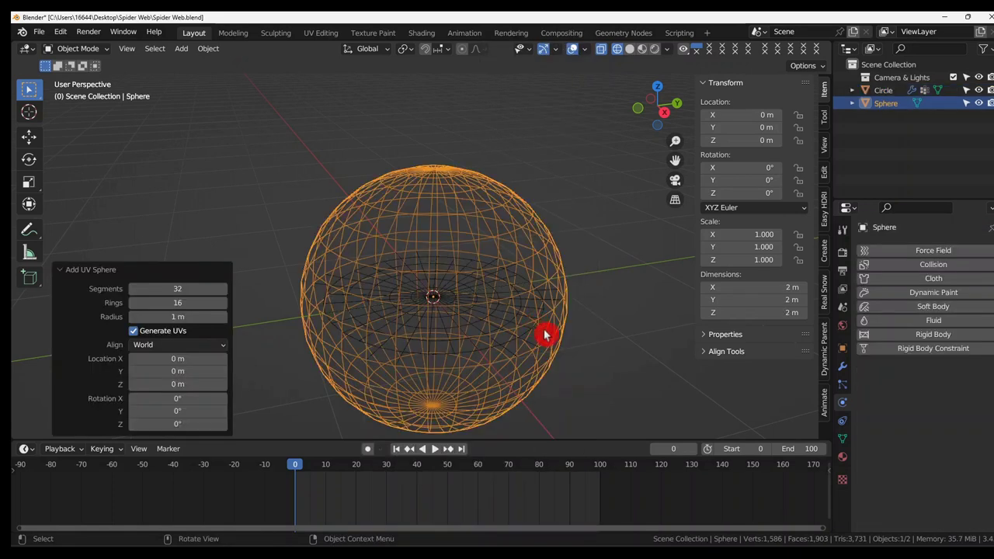
key("s")
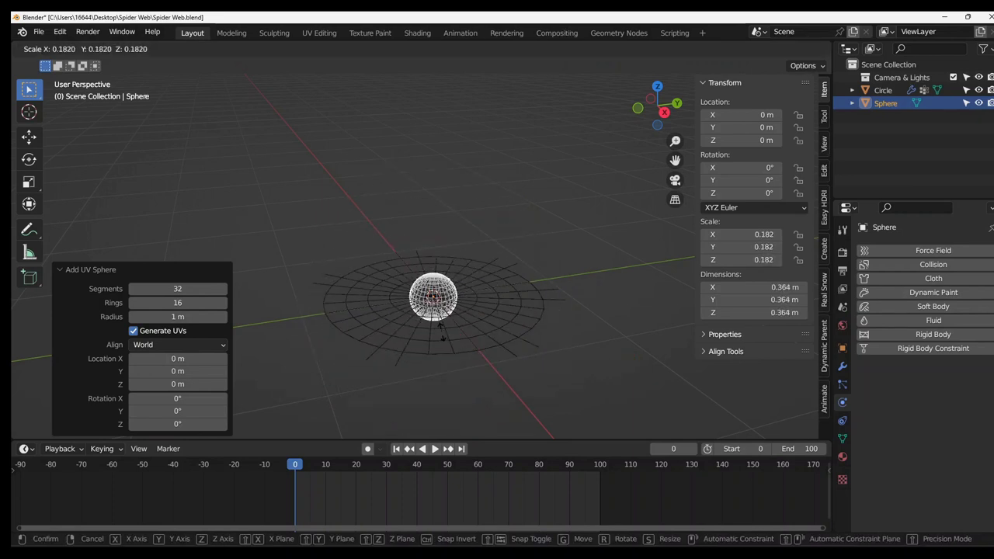
left_click(441, 336)
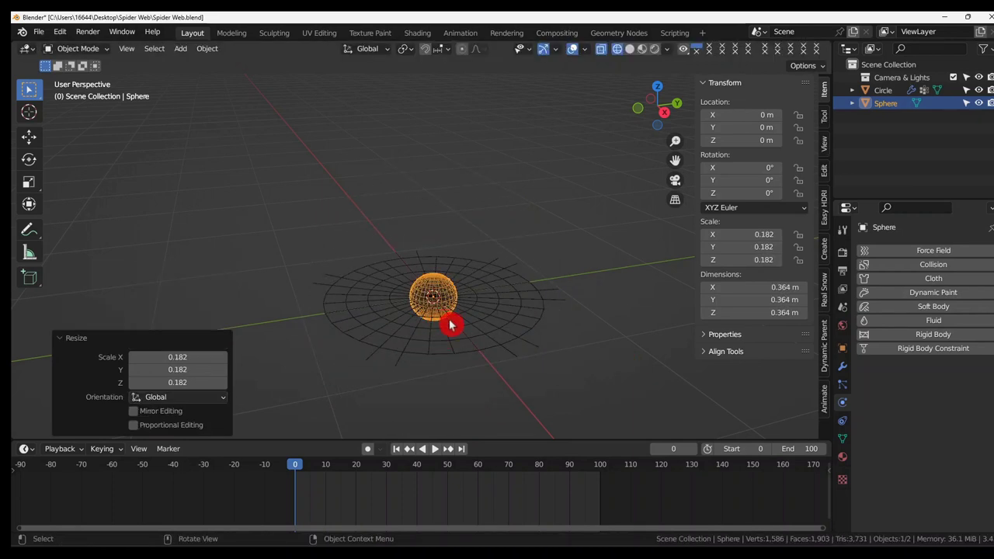
key("ctrl+a")
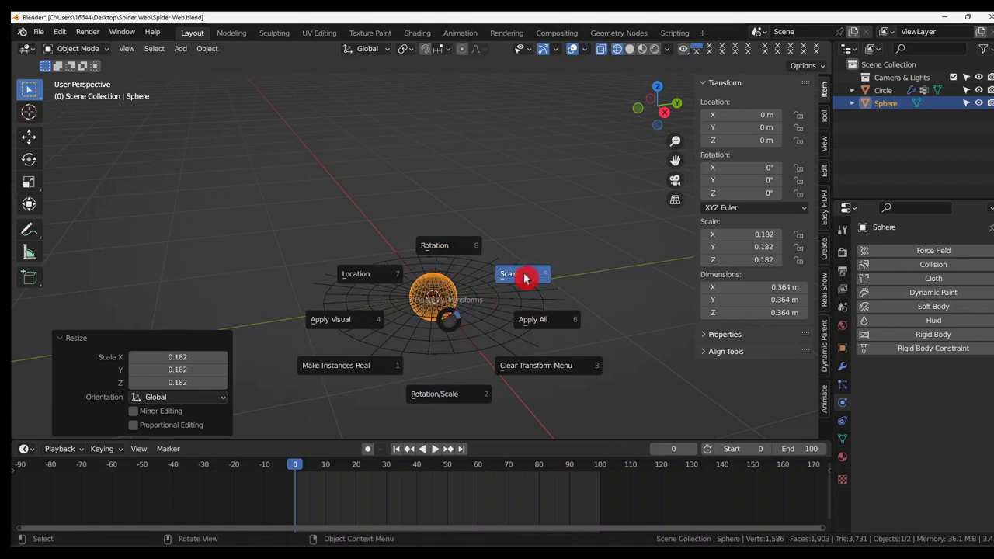
left_click(524, 278)
Step: Raise the sphere about 0.66 m above the web and shade it smooth
key("shift+s")
left_click(403, 290)
left_click_drag(432, 278, 531, 151)
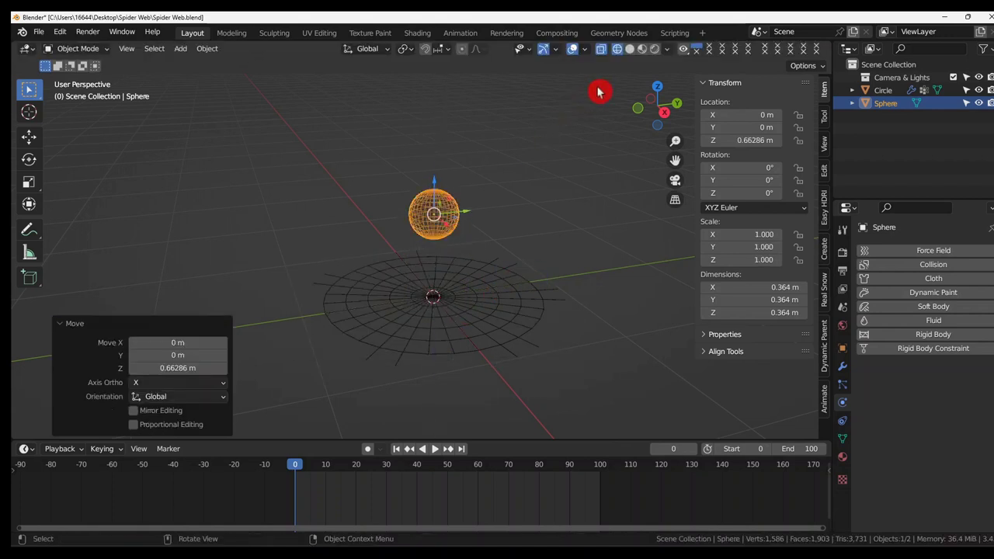
left_click(629, 51)
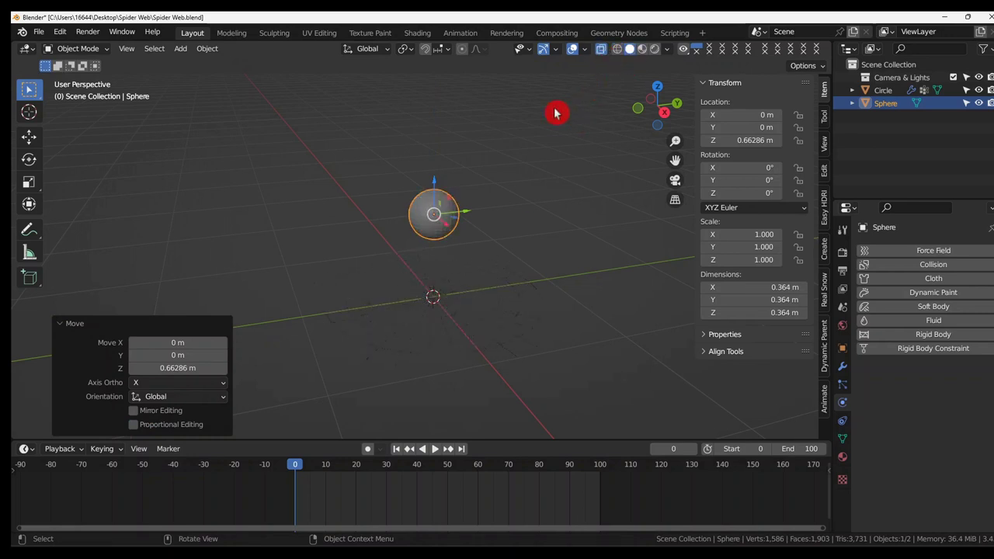
right_click(437, 216)
left_click(621, 178)
right_click(445, 214)
left_click(440, 214)
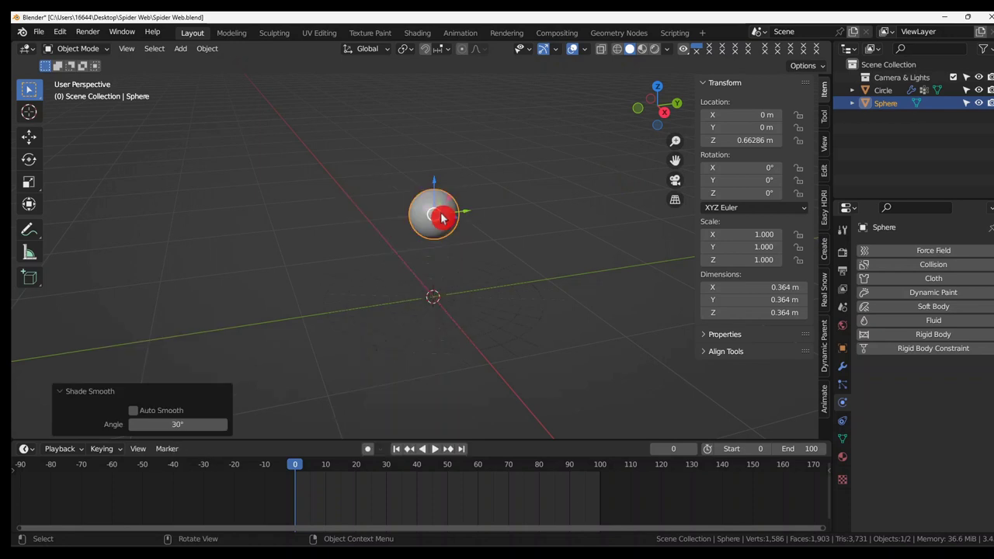
scroll(481, 307, "up", 2)
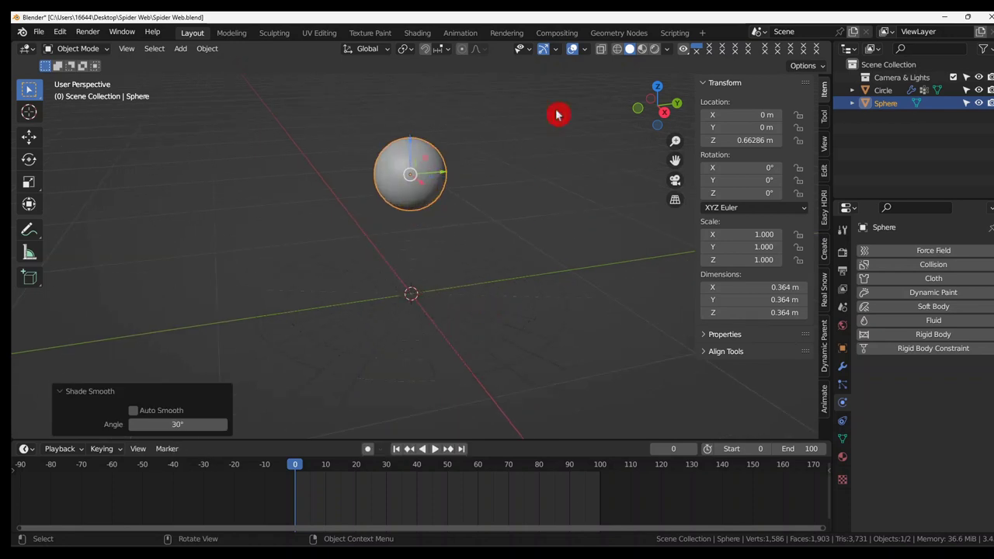
Step: In Material Preview, give the sphere cloth physics and test its fall, then rewind
key("z")
left_click(598, 188)
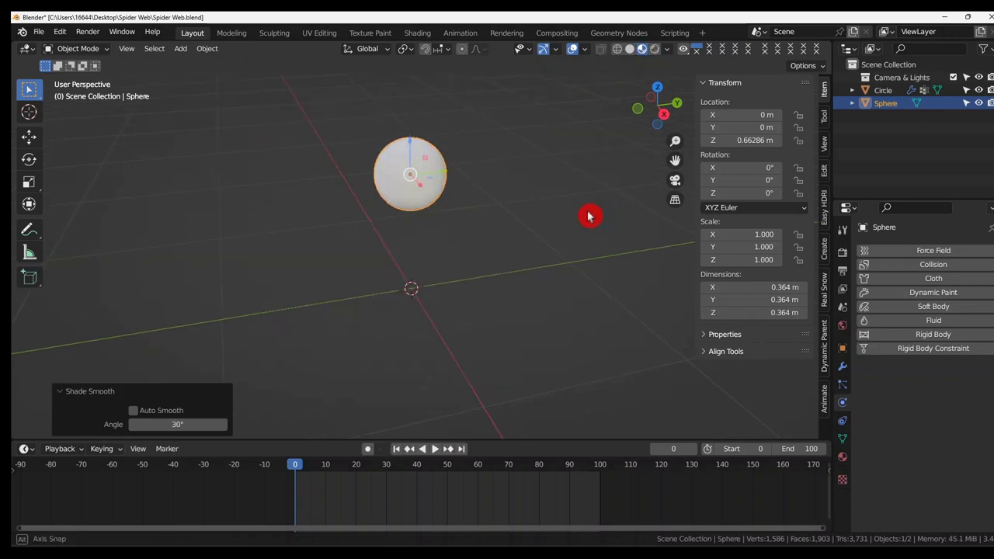
left_click(901, 278)
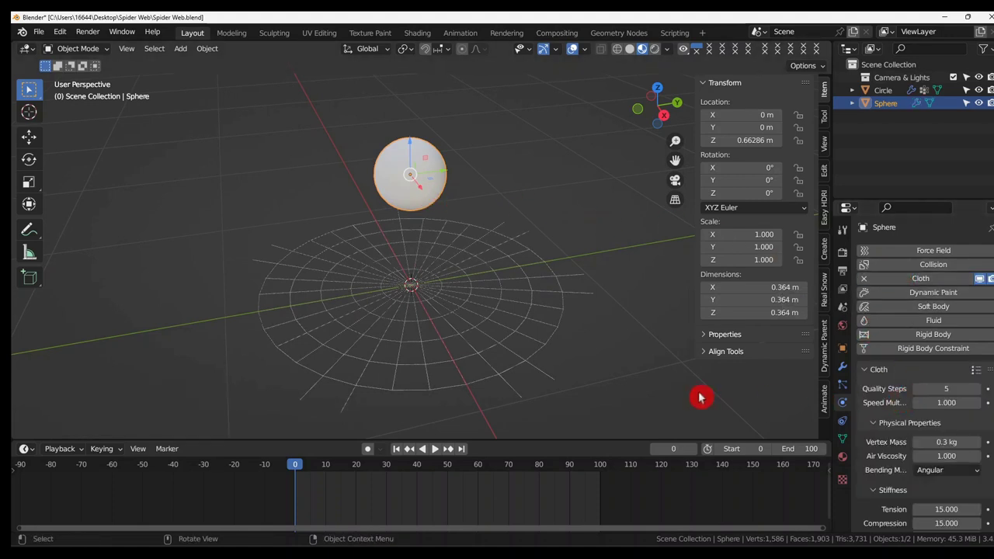
key("space")
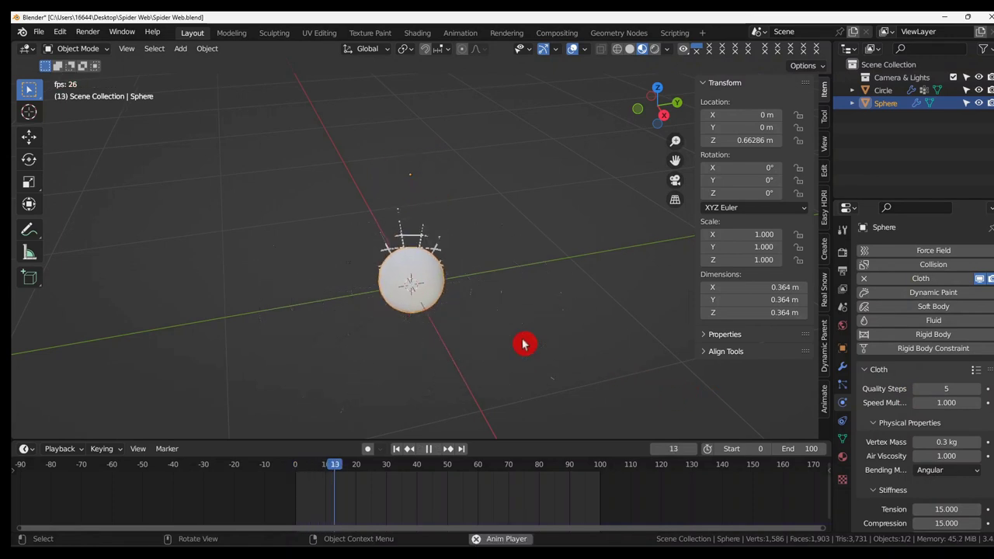
left_click(396, 455)
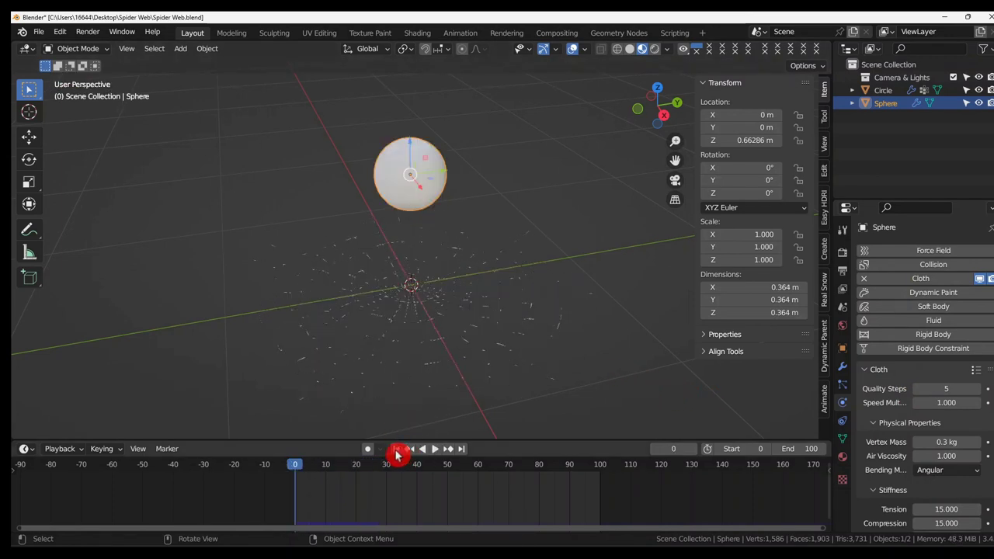
Step: Add Collision physics to the web and play the simulation to check the sag
left_click(437, 372)
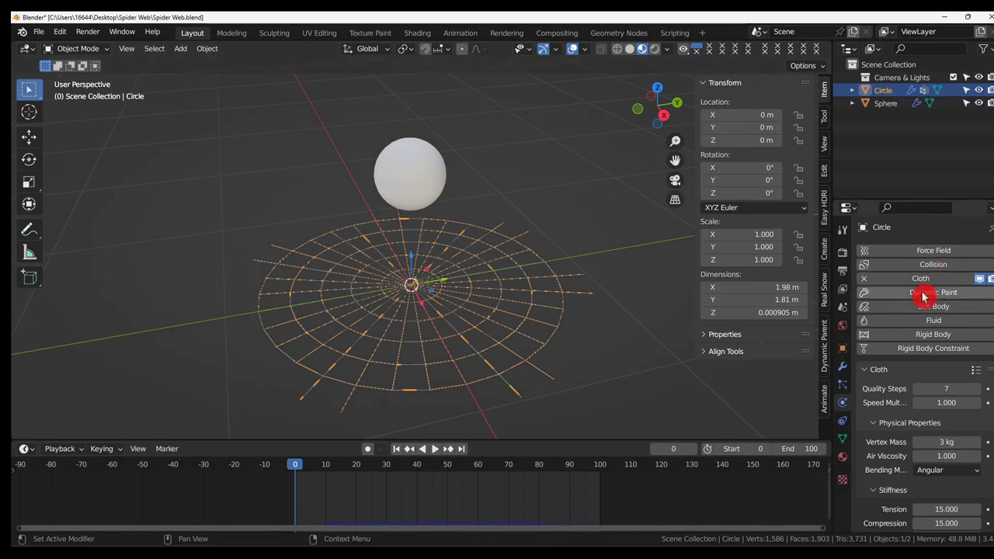
left_click(899, 264)
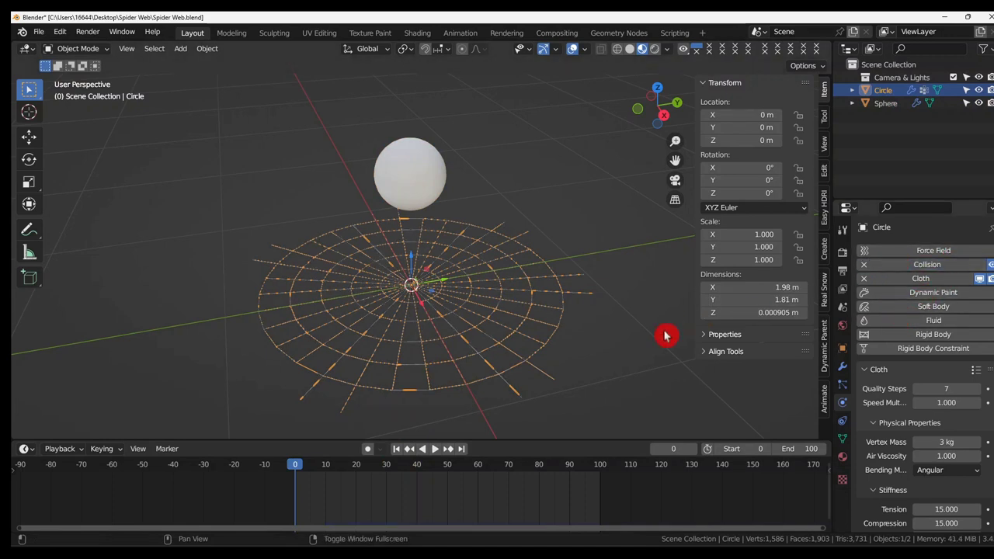
key("space")
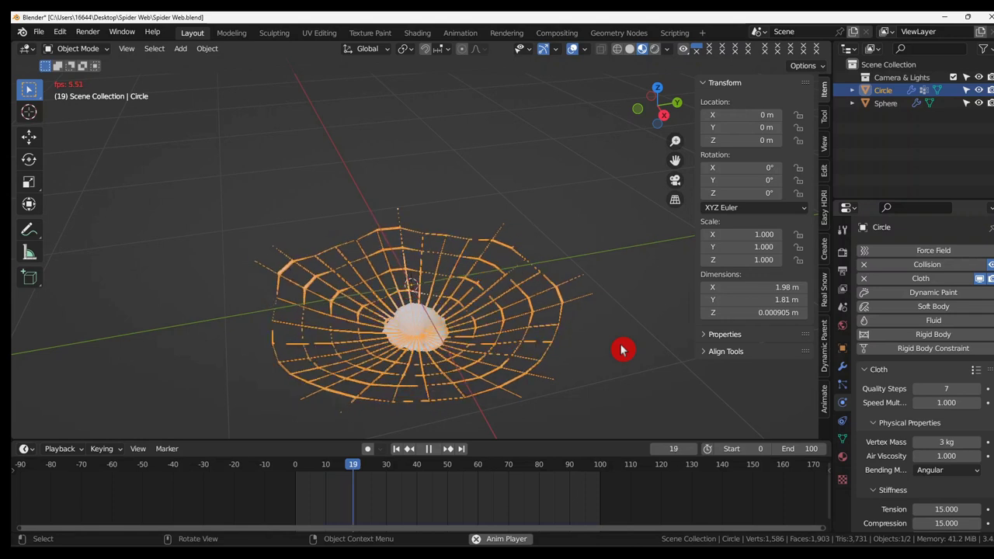
key("space")
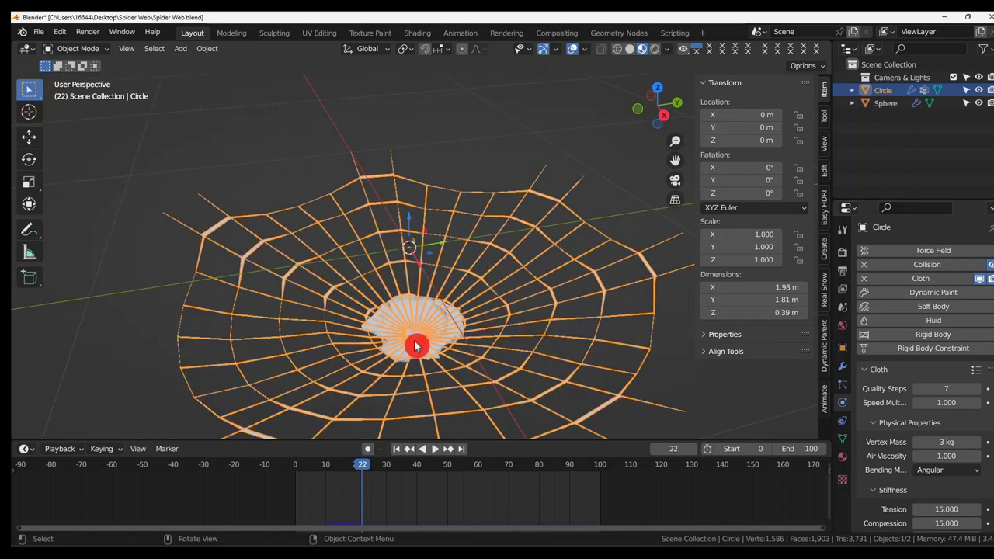
Step: Rewind to frame 0 and enable Internal Springs on the sphere's cloth
left_click(396, 448)
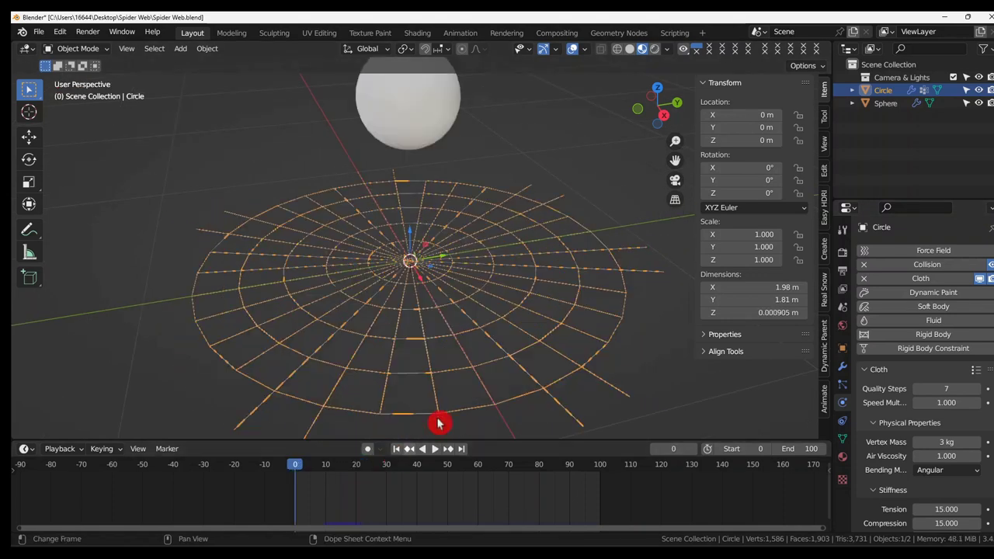
left_click(396, 105)
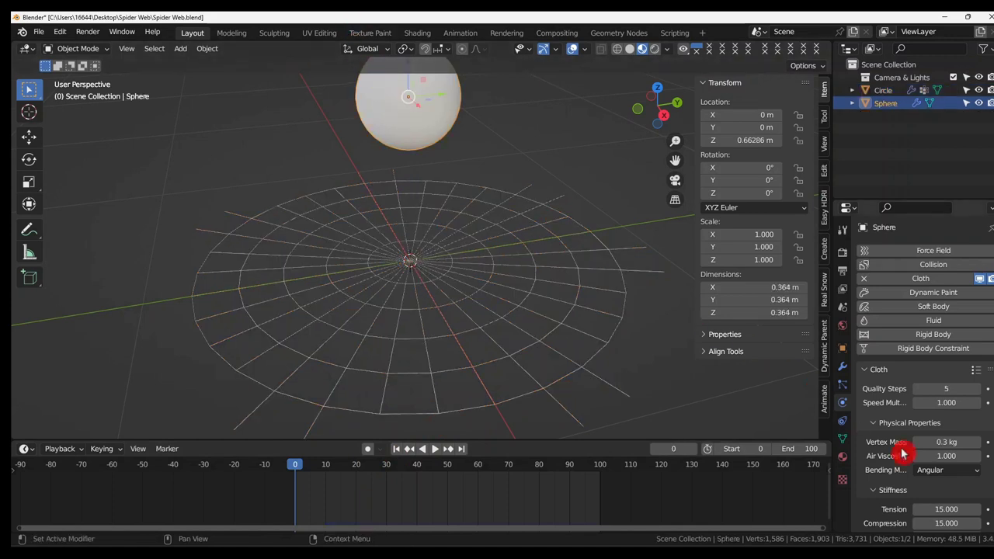
scroll(903, 450, "down", 8)
scroll(903, 442, "down", 2)
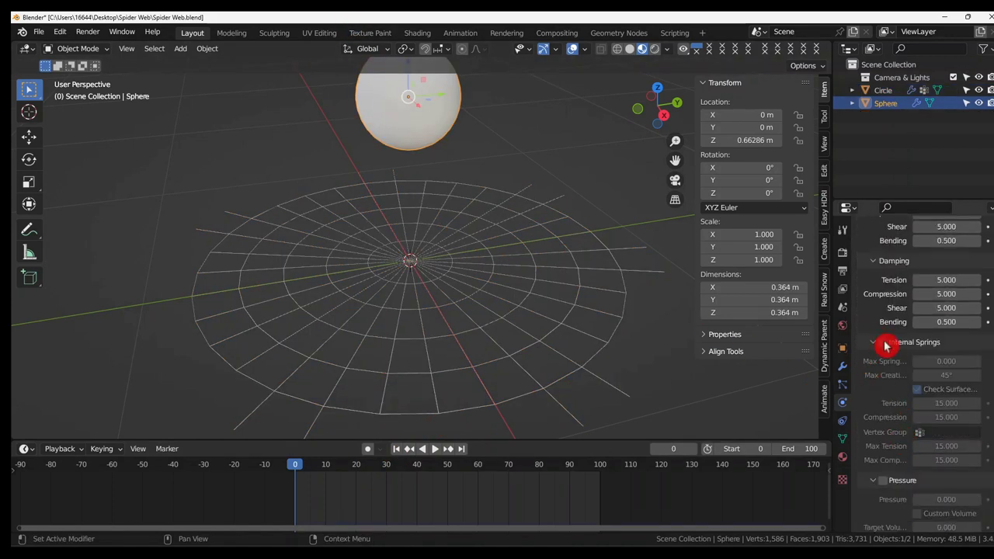
left_click(885, 343)
scroll(868, 389, "down", 3)
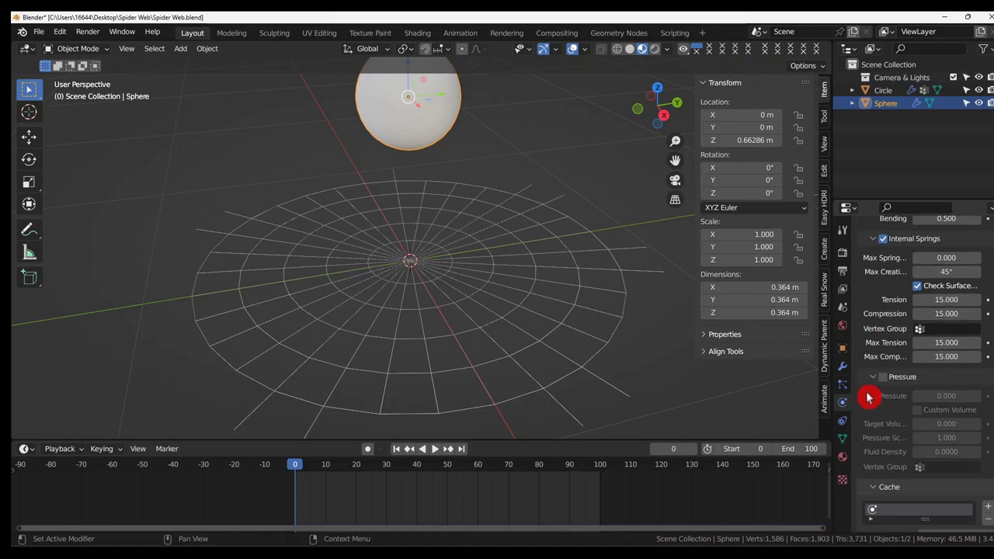
Step: Preview the sphere sinking into the web up to frame 24, then select the web
key("space")
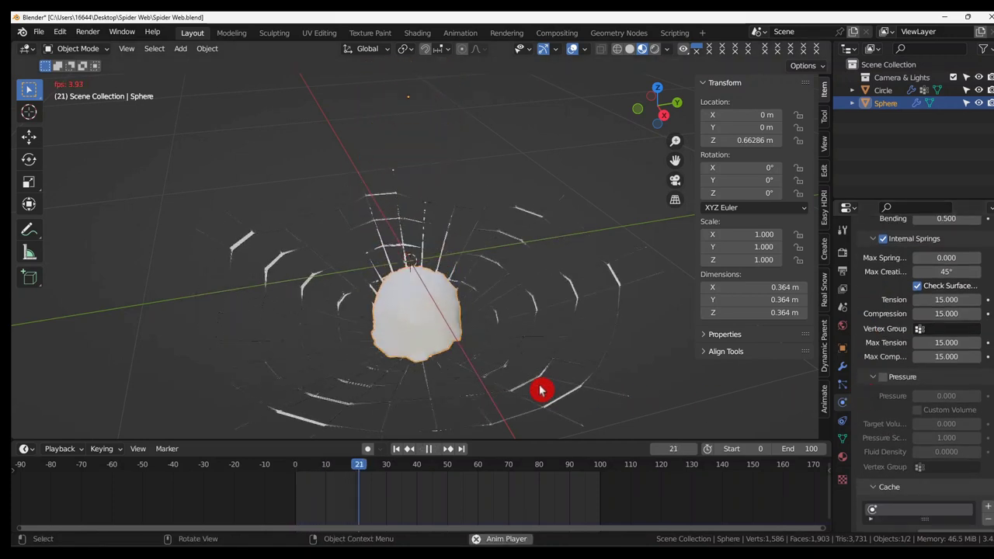
key("space")
left_click(539, 379)
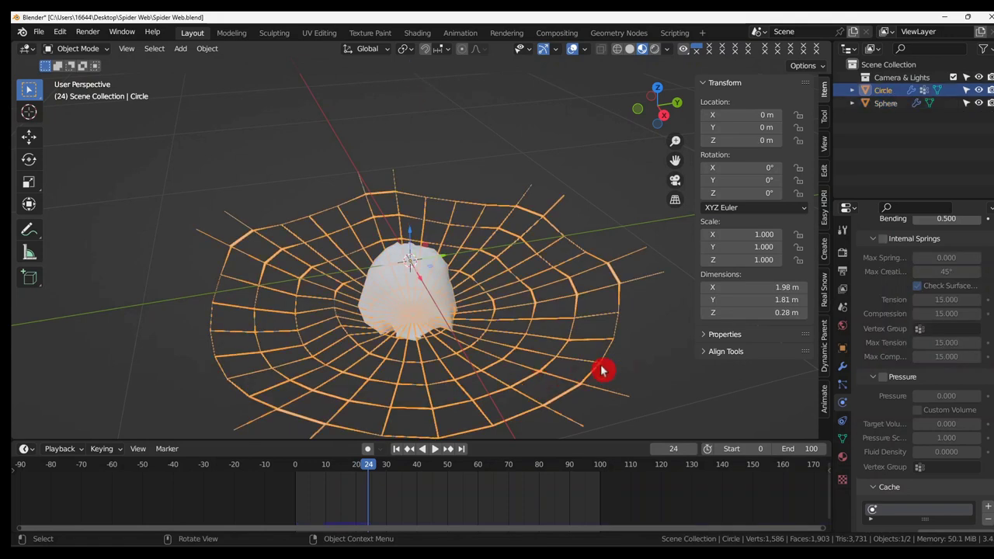
Step: Create a new material for the web with a red base colour
left_click(847, 463)
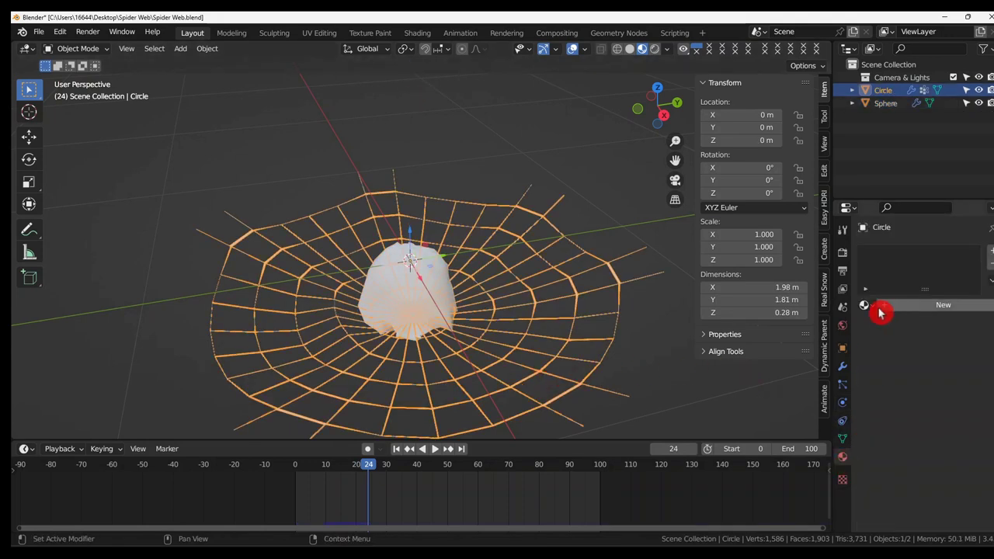
left_click(899, 306)
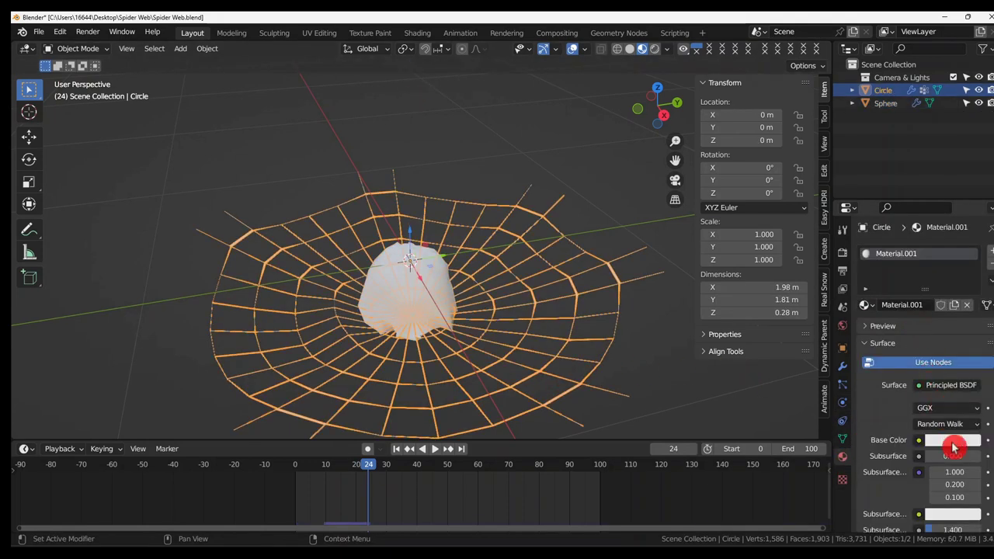
left_click(953, 441)
left_click(904, 346)
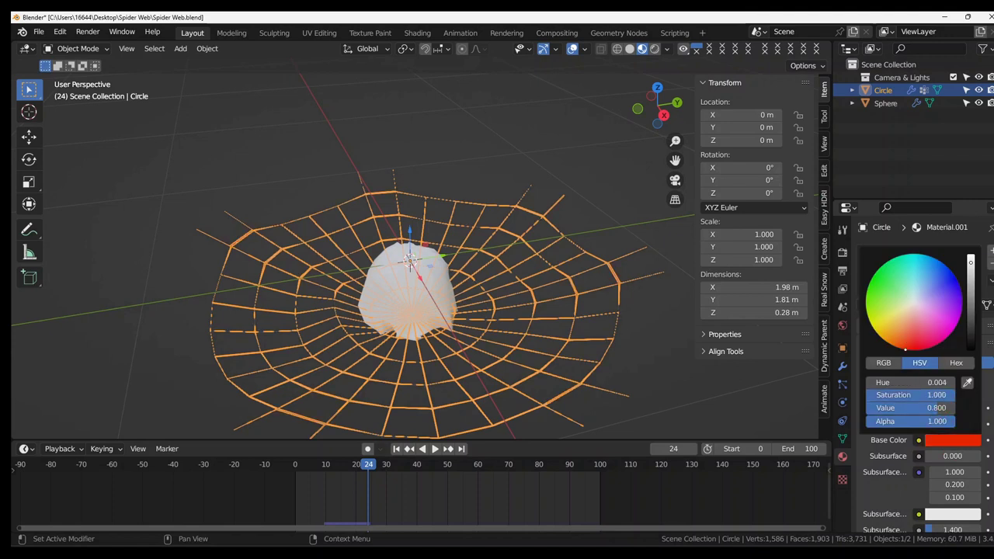
left_click(677, 409)
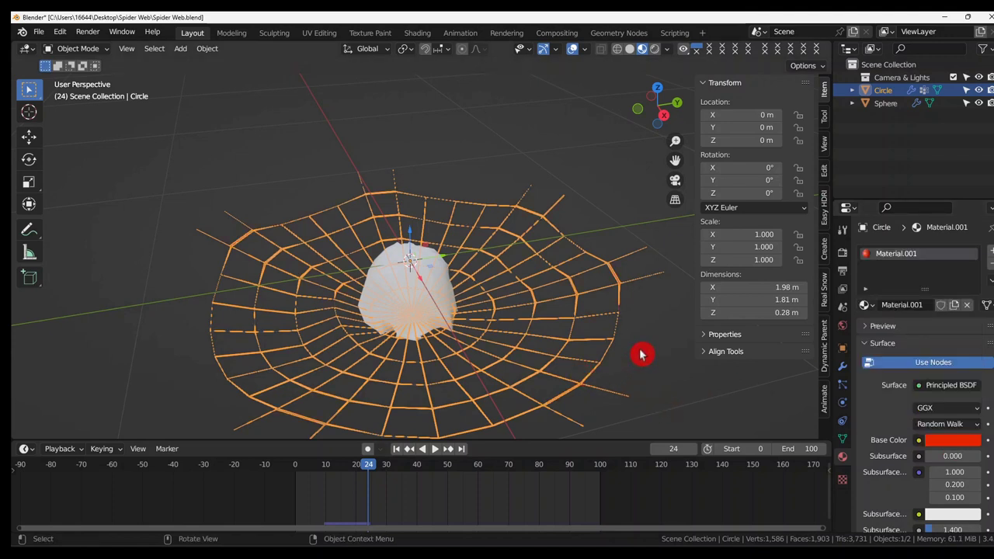
Step: Create a new material for the sphere with a blue-violet base colour
left_click(414, 302)
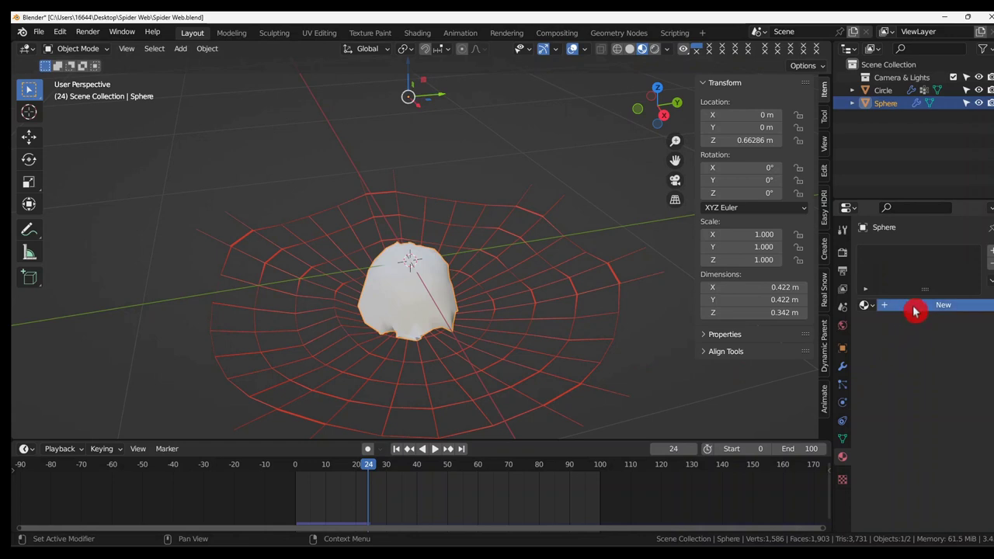
left_click(917, 306)
left_click(950, 442)
left_click_drag(944, 320, 936, 290)
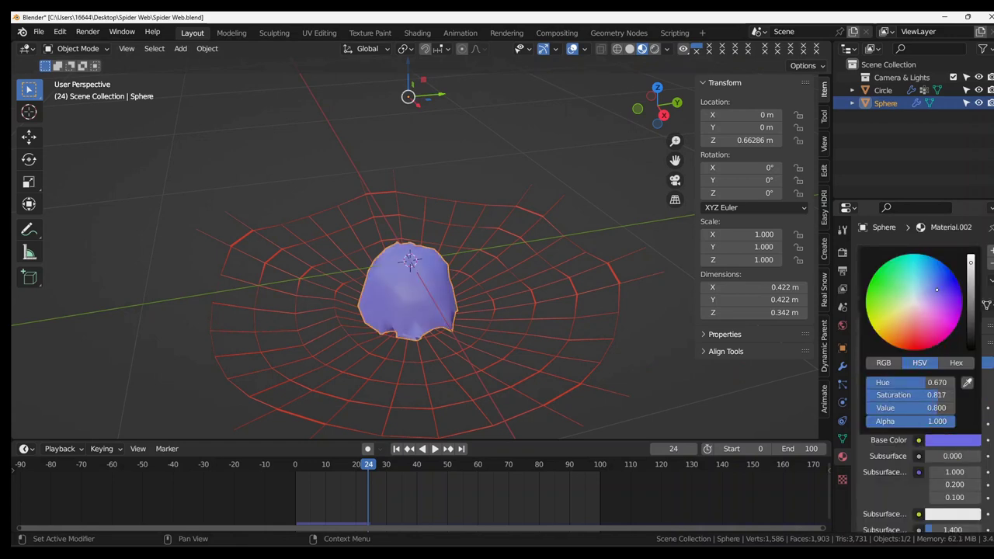
left_click(590, 412)
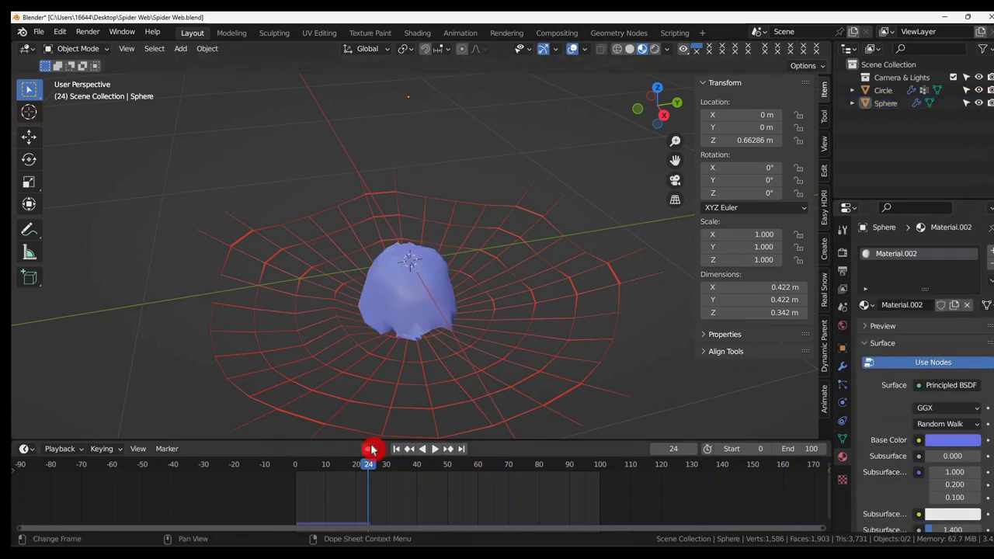
Step: At frame 0, select the web and bake its cloth cache in Physics settings
left_click(398, 450)
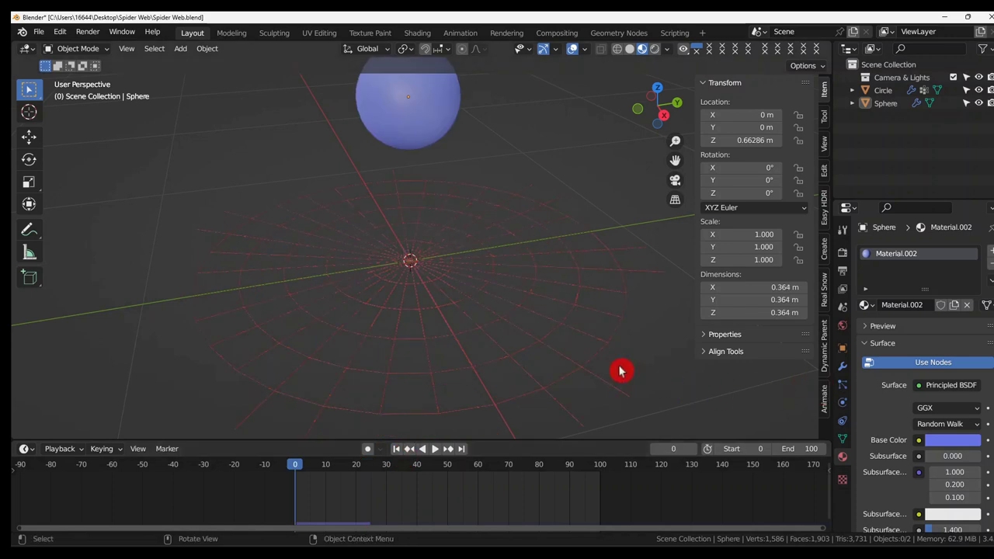
left_click(599, 392)
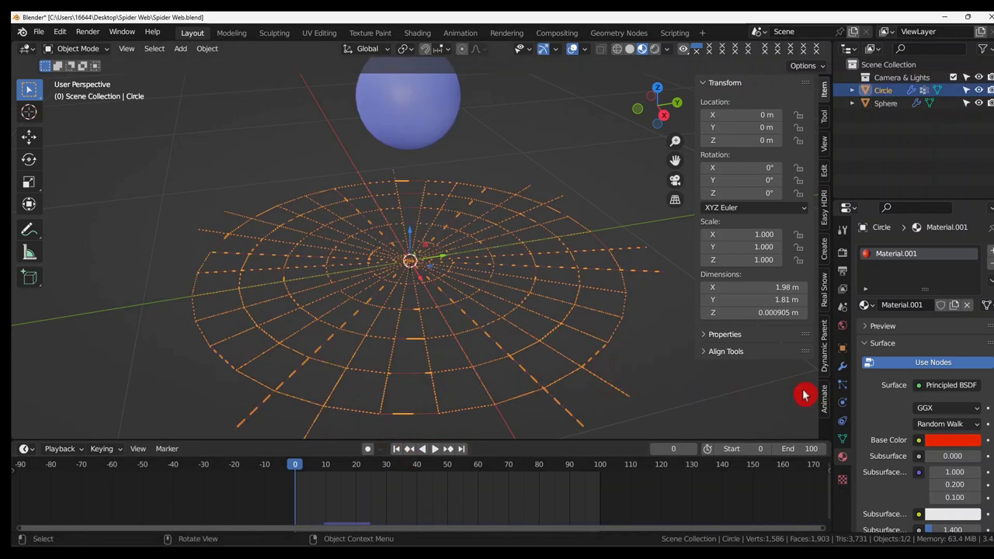
left_click(844, 388)
left_click(844, 419)
scroll(897, 423, "down", 10)
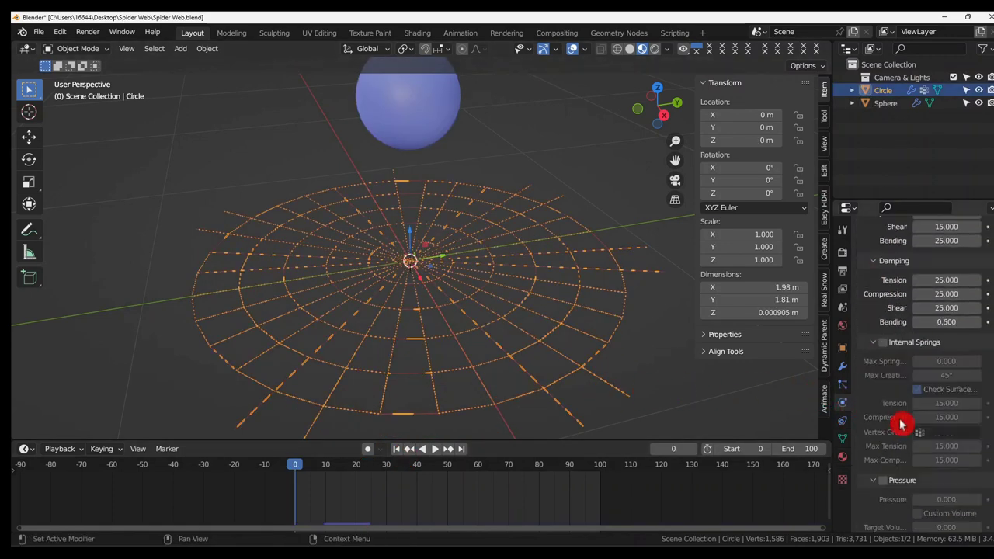
scroll(899, 424, "down", 3)
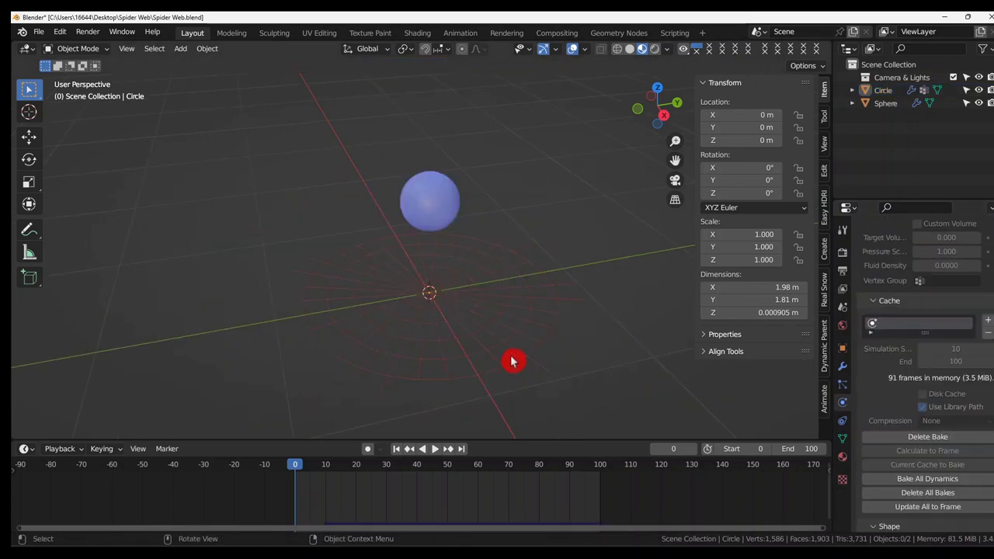
Step: Play the baked simulation, orbiting to watch the blue sphere sag into the red web
middle_click_drag(513, 359, 472, 318)
key("space")
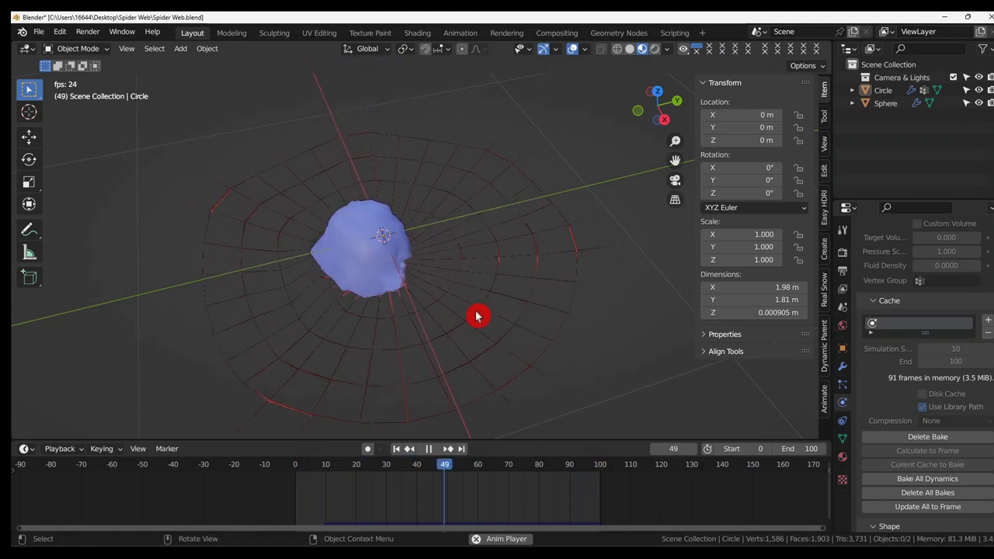
middle_click_drag(476, 316, 503, 356)
scroll(507, 322, "down", 3)
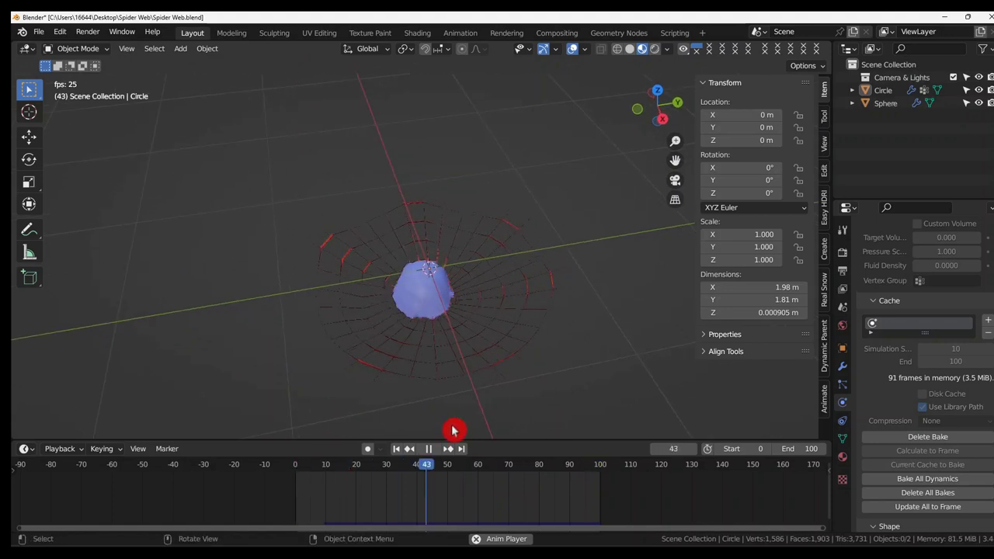